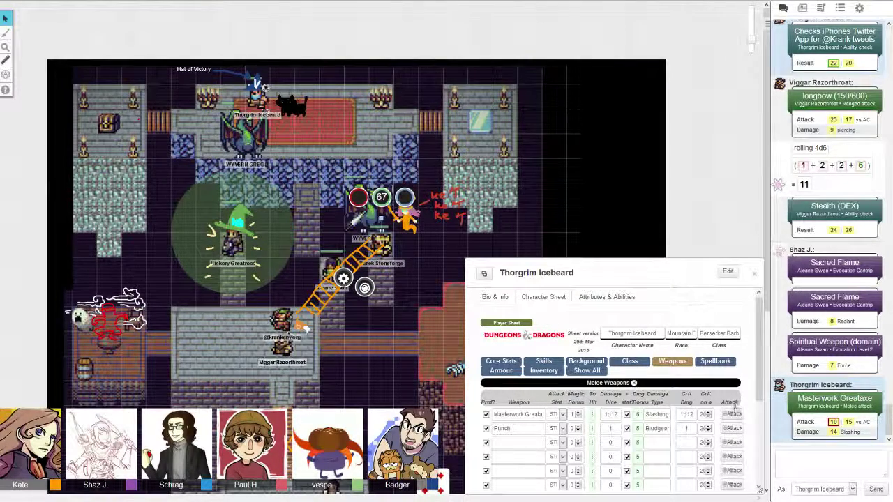
Step: Roll Thorgrim's Masterwork Greataxe attack a second time, then close his character sheet
click(732, 415)
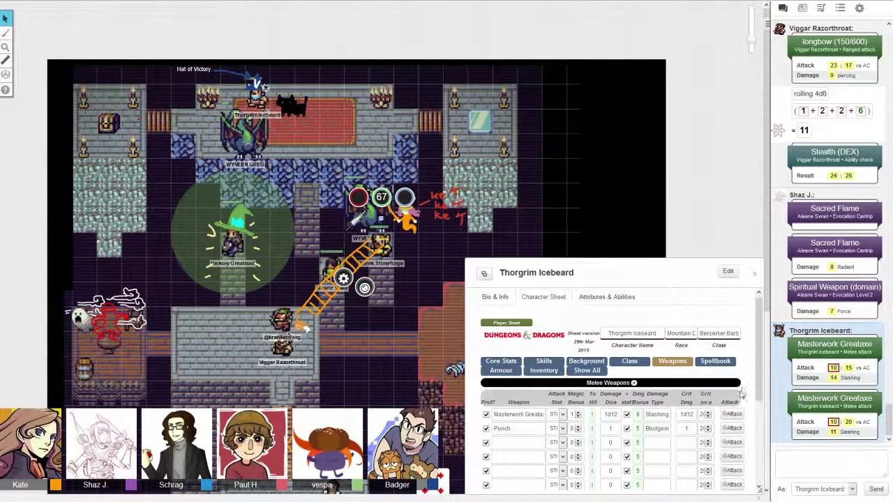
click(754, 273)
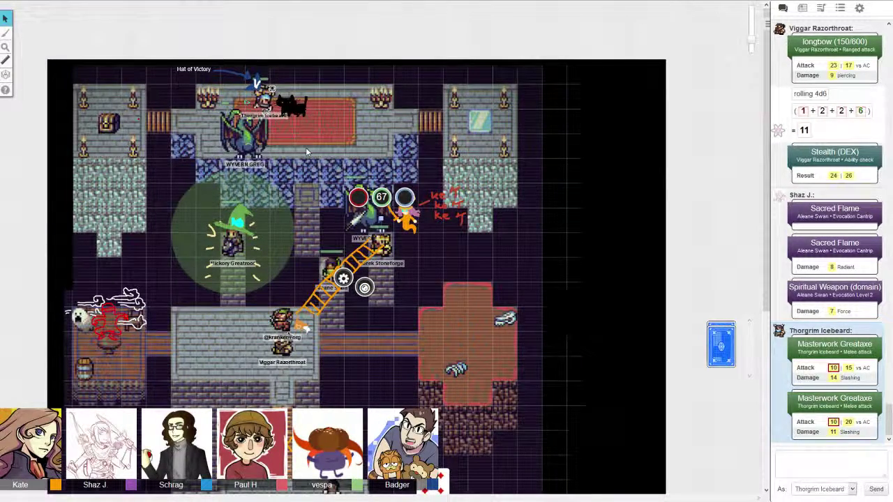
Step: Select the Wyvern Greg token at the top of the map, deselecting and reselecting it
click(275, 126)
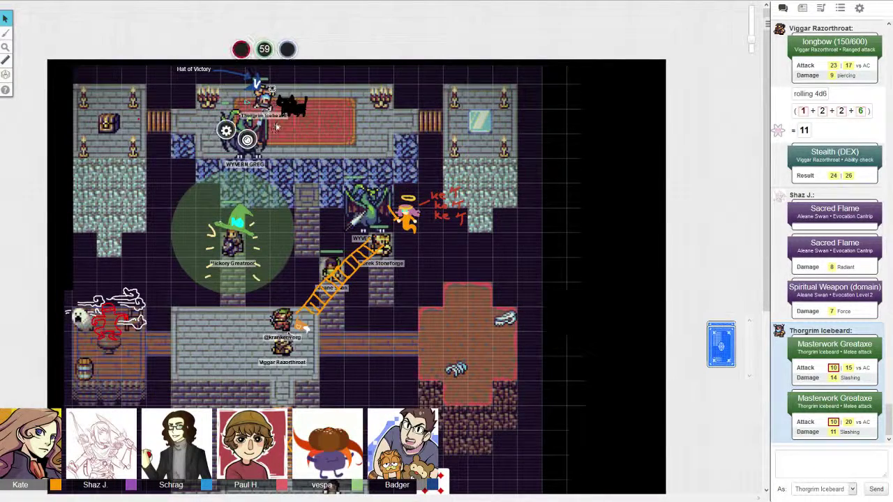
key(Escape)
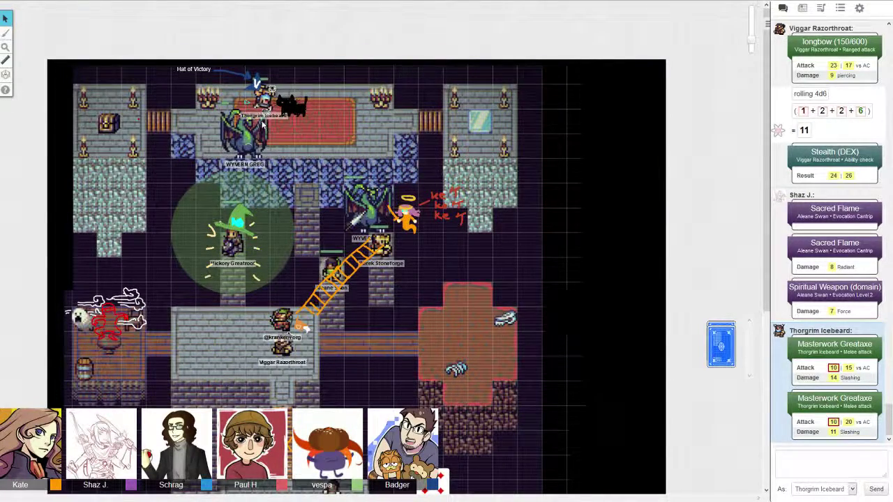
click(264, 124)
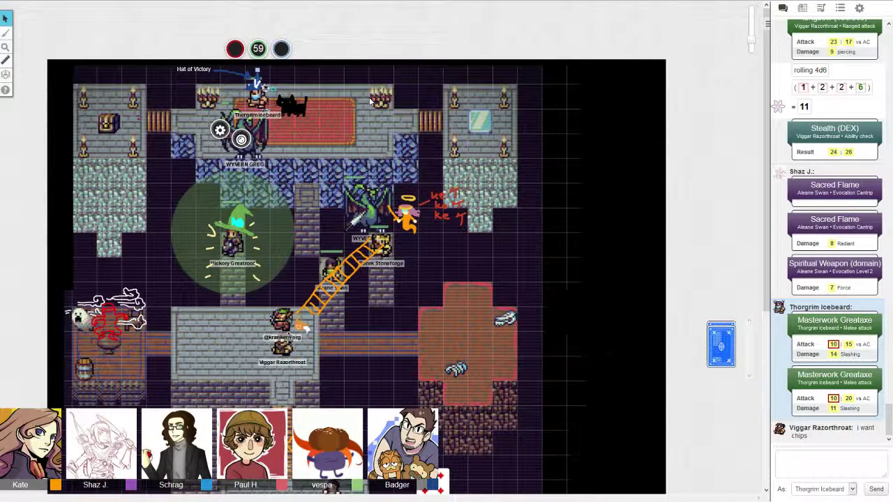
click(811, 467)
text(chi)
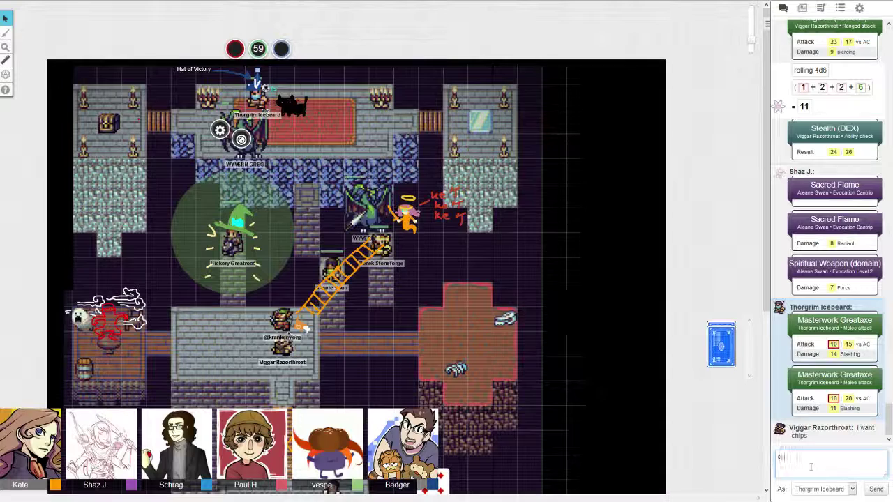
text(you're gonna)
key(ctrl+a)
key(BackSpace)
Step: Open Thorgrim Icebeard's sheet from the Journal and select his custom skill name under Skills
click(6, 44)
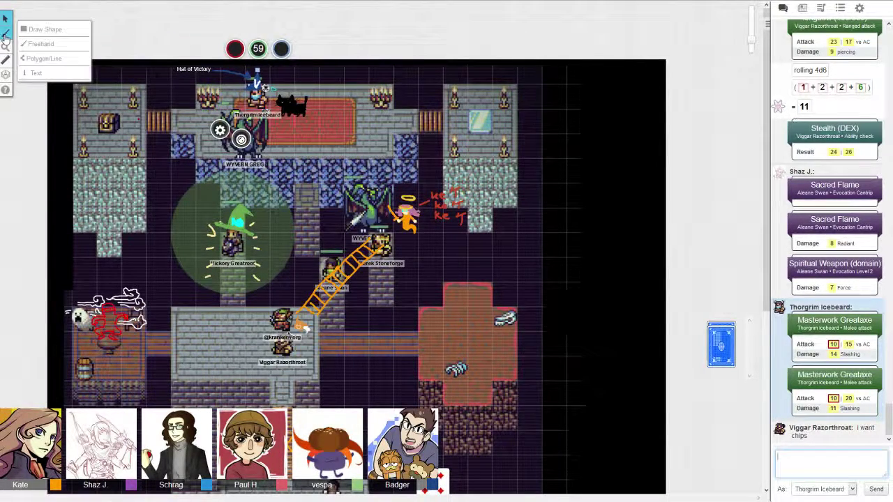
click(6, 39)
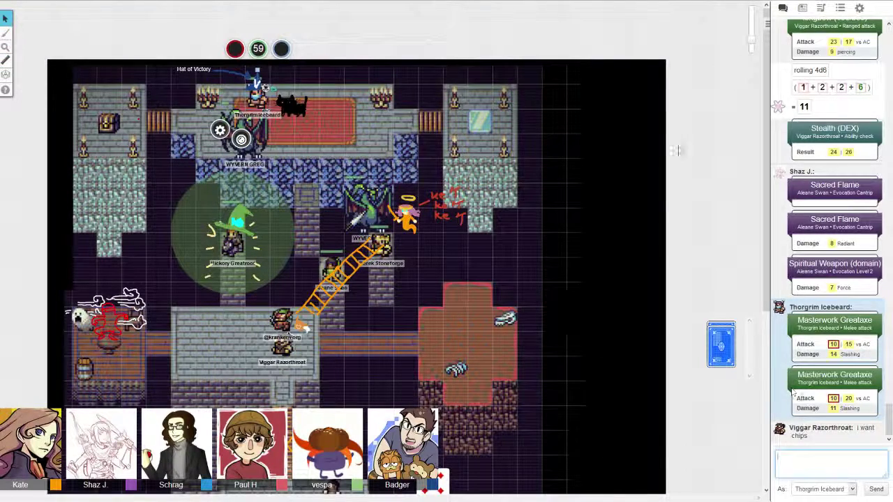
click(802, 8)
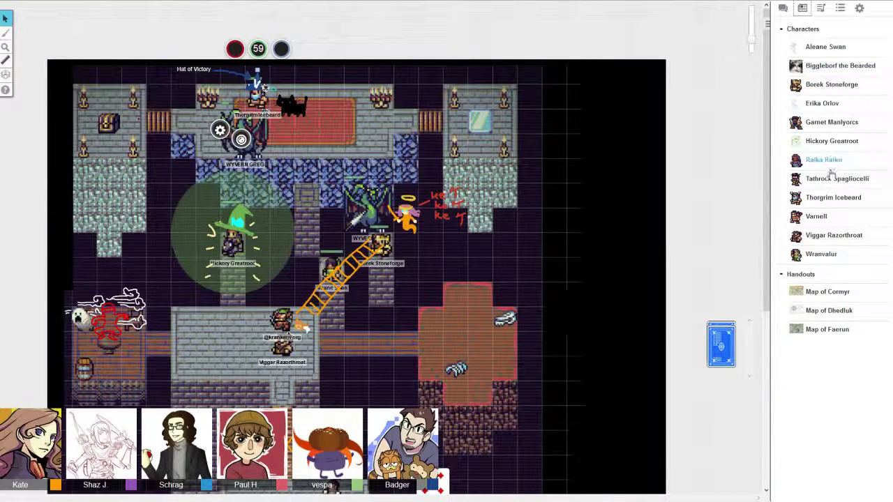
click(833, 197)
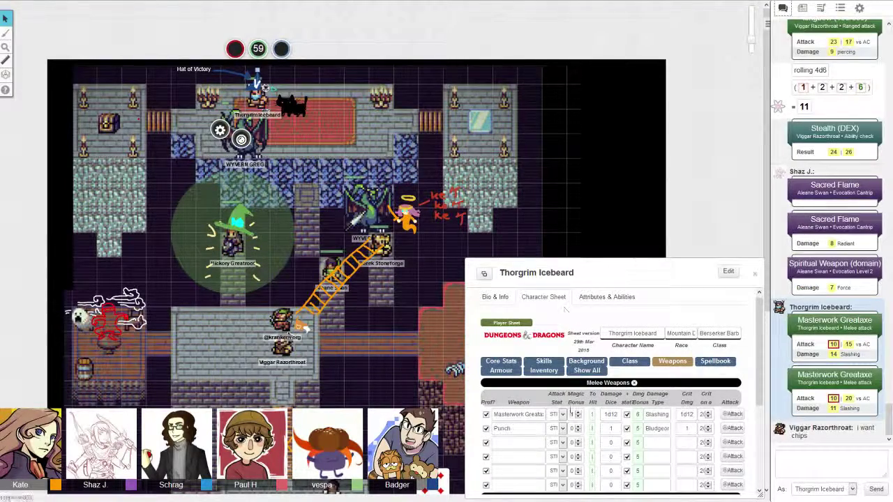
scroll(564, 349, down, 2)
scroll(565, 363, down, 2)
scroll(561, 369, up, 1)
scroll(561, 367, up, 2)
click(586, 357)
scroll(614, 405, down, 1)
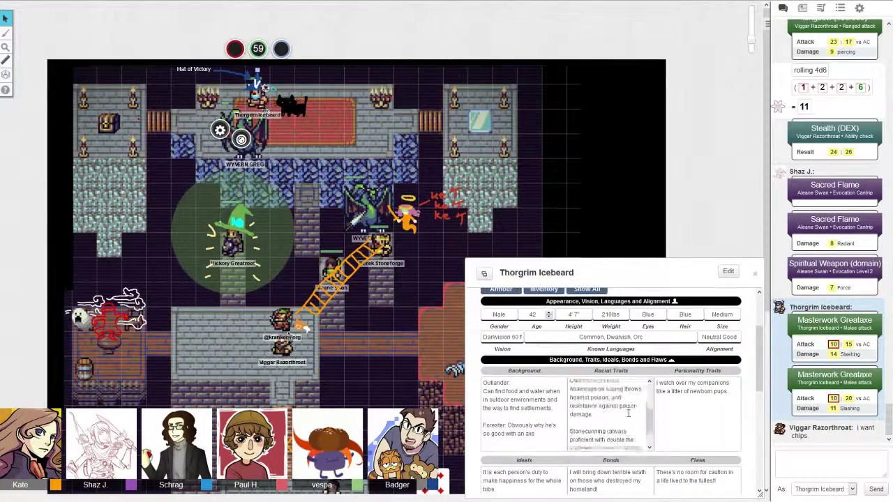
scroll(628, 415, down, 2)
scroll(627, 415, down, 3)
scroll(628, 415, up, 4)
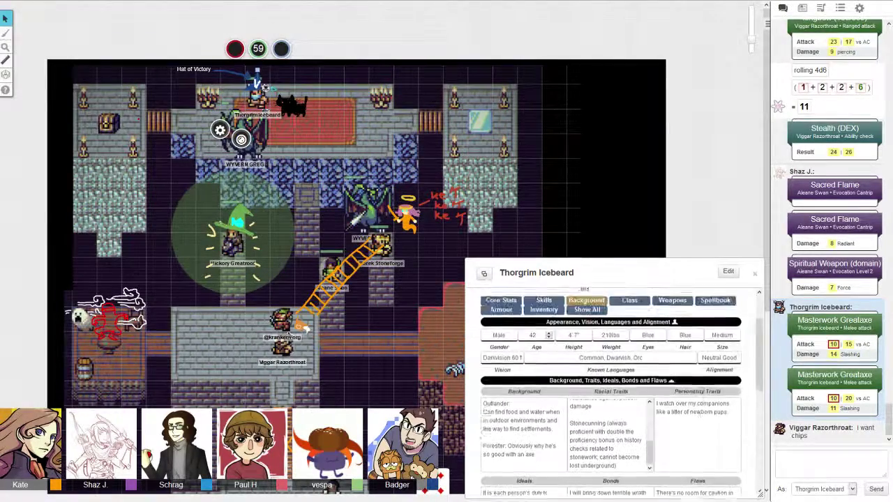
scroll(565, 348, up, 2)
click(544, 301)
scroll(628, 391, down, 4)
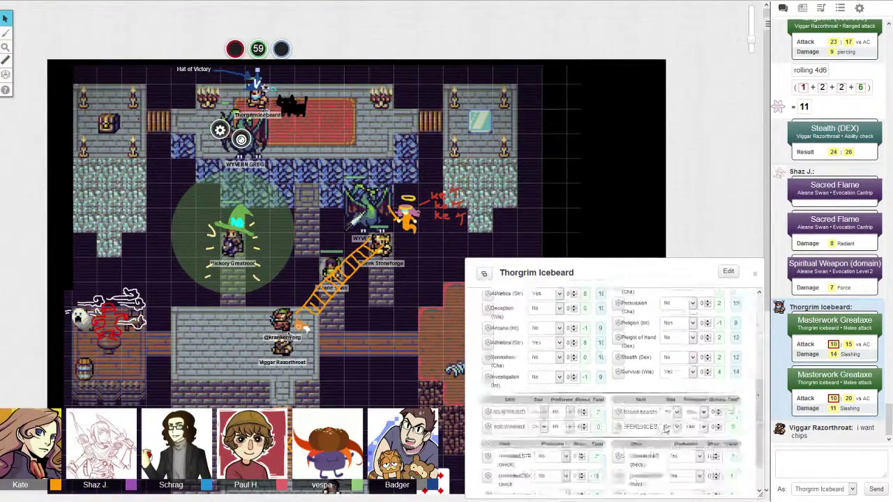
scroll(659, 431, down, 2)
double_click(638, 385)
Step: Rename Thorgrim's custom skill to a crisp-flavor question based on Intelligence and roll it
key(BackSpace)
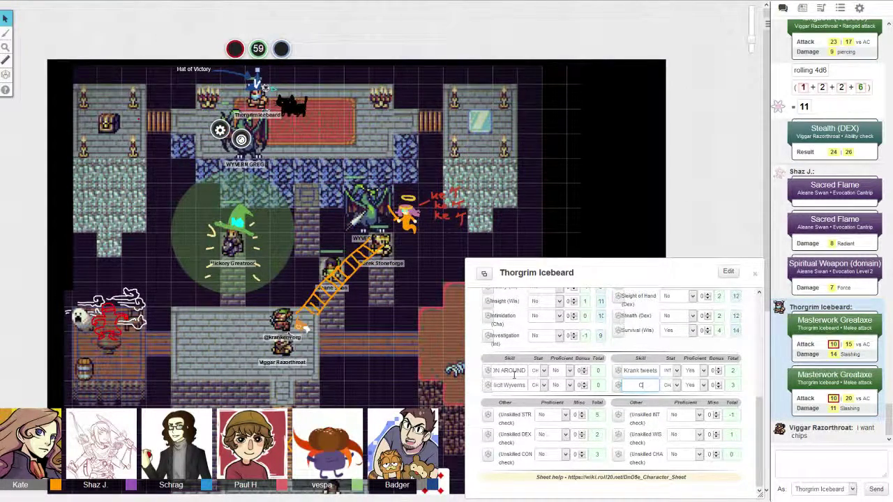
text(hi)
text(sp)
text( choice)
text( Salt and)
text( vinegar?)
click(678, 396)
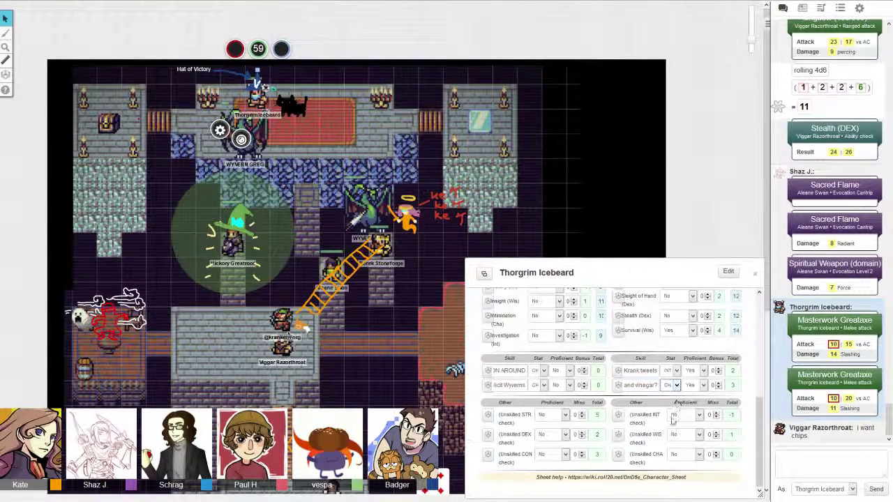
click(675, 385)
click(618, 386)
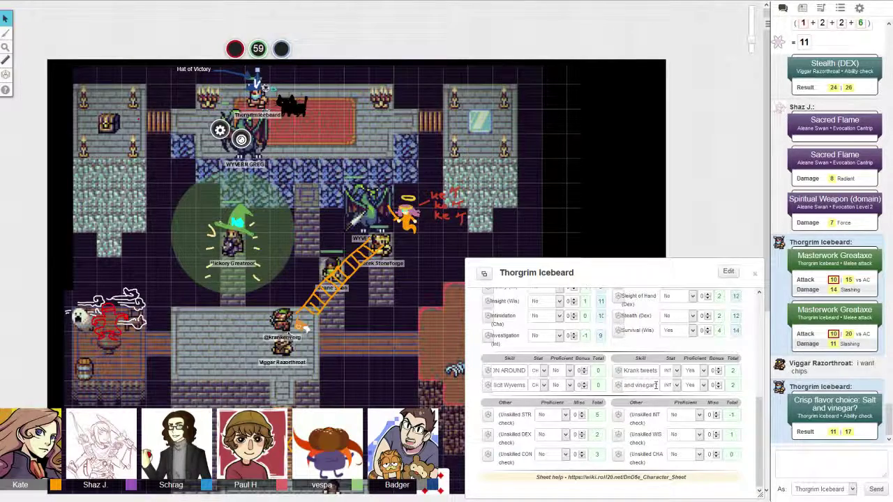
Step: Rename the custom skill to 'Cheddar and onion?' and roll that check to chat
double_click(641, 386)
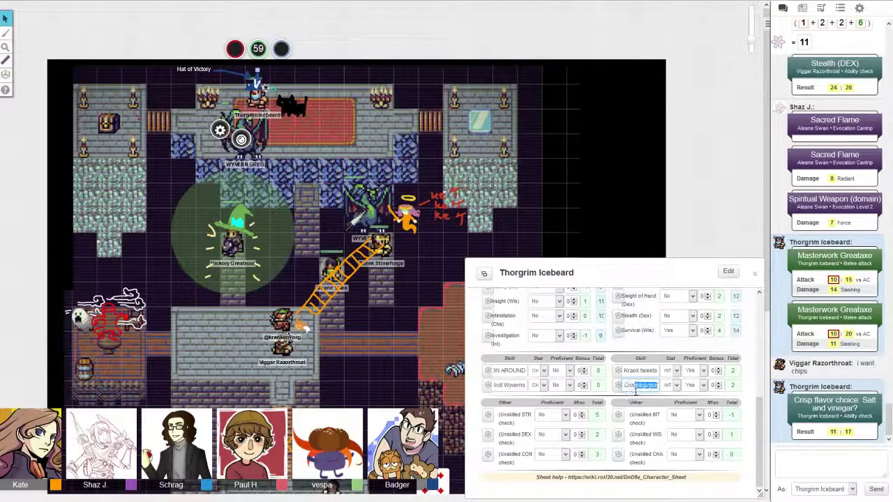
drag(652, 386, 645, 385)
key(BackSpace)
text(Che)
text(ddar)
text( and onion)
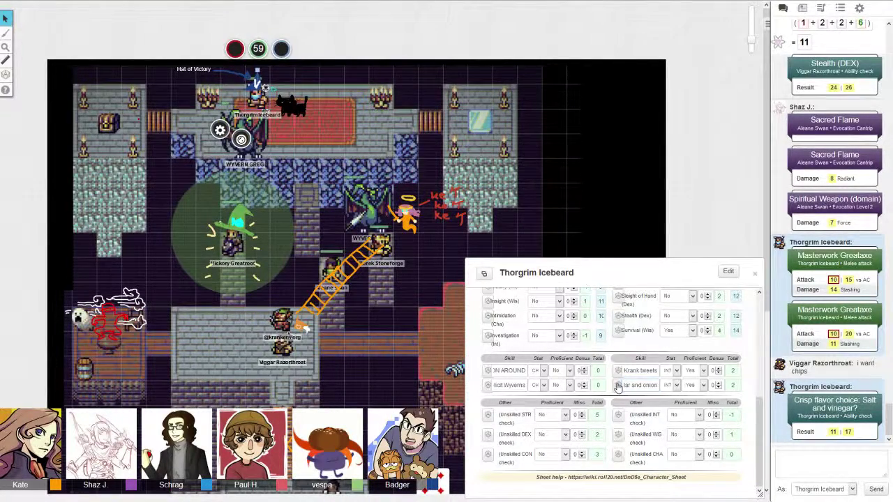
click(618, 386)
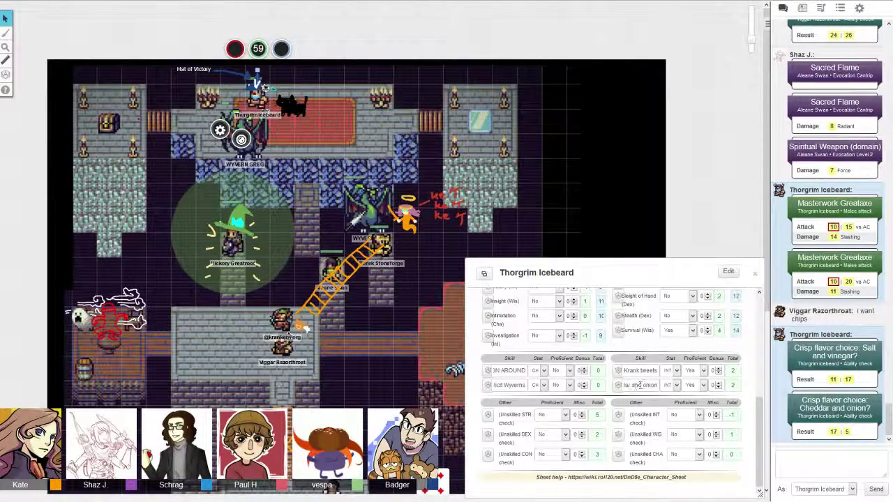
Step: Rename the custom skill to 'Ready Salted?' and roll that check to chat
double_click(640, 386)
drag(619, 386, 640, 388)
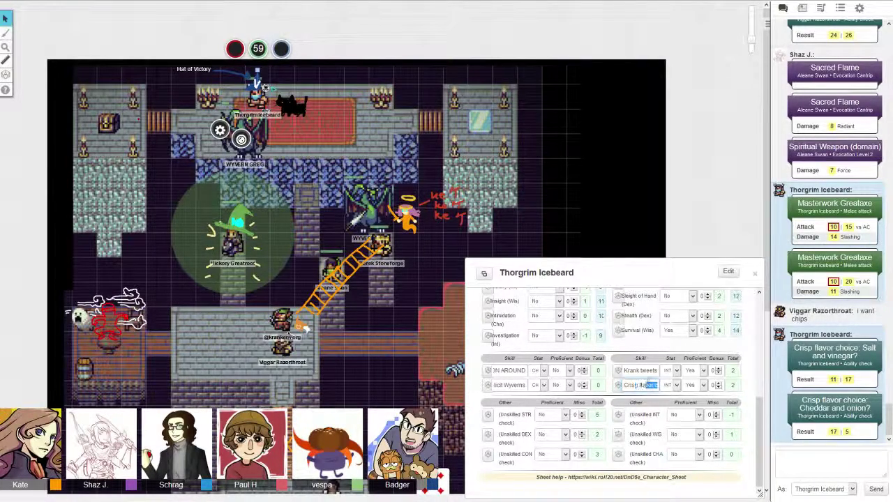
text(h?)
text(eal)
text(th)
text(Ready Salted)
click(619, 385)
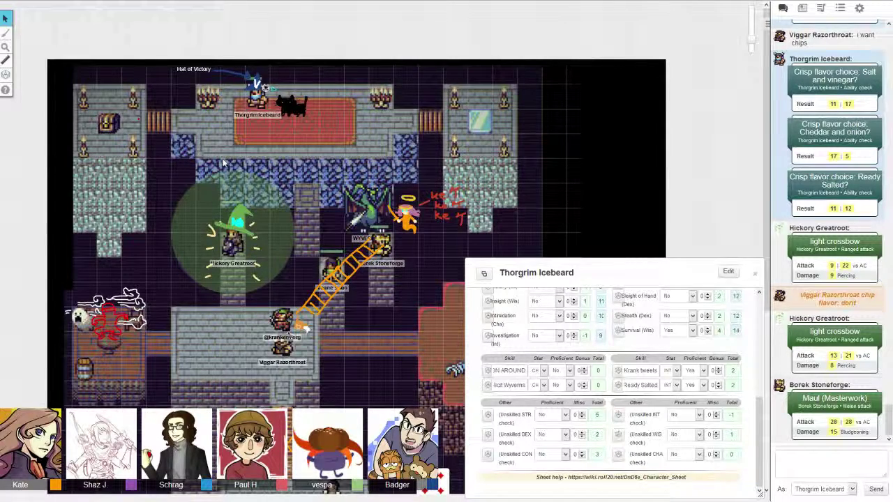
click(790, 452)
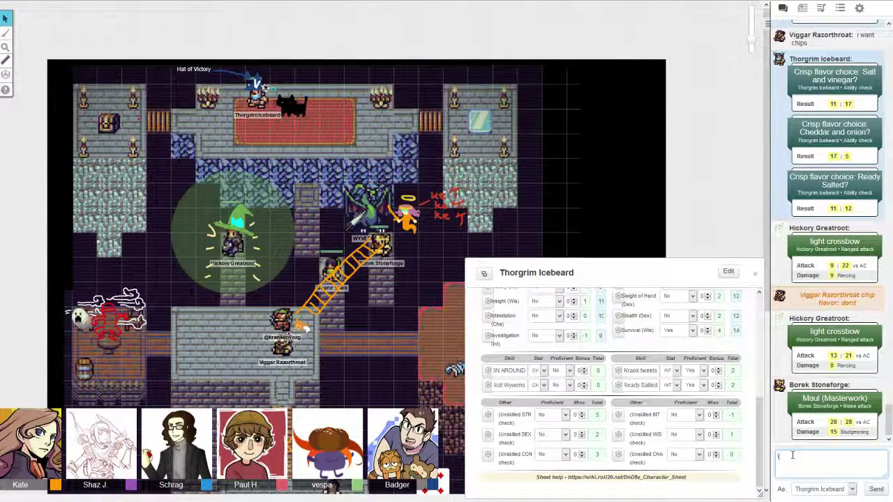
text(If my turn was closer)
text( I'd litera)
text(lly)
key(Return)
Step: Rename 'Krank tweets' to 'Backflips behind the Wyvern' and roll the check, totaling 26
double_click(640, 370)
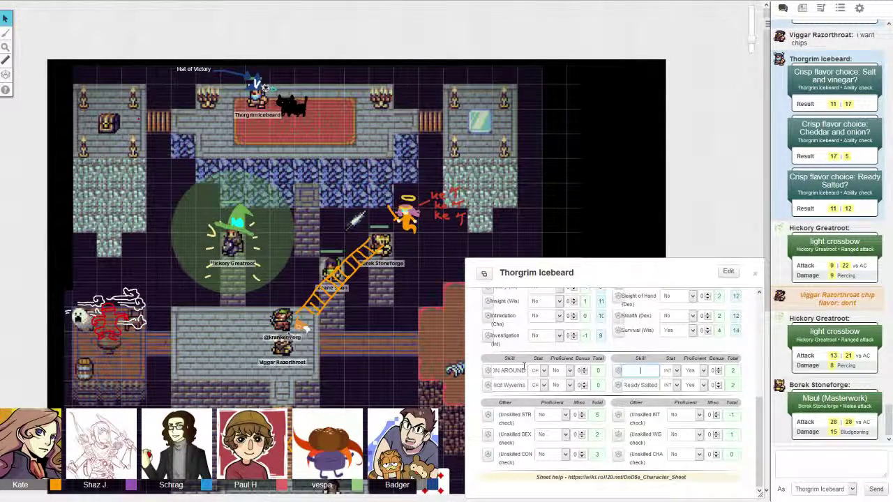
text(Backflips bake)
text(d the Wyvern)
text( as)
text( a )
text(finishing)
click(674, 376)
click(618, 370)
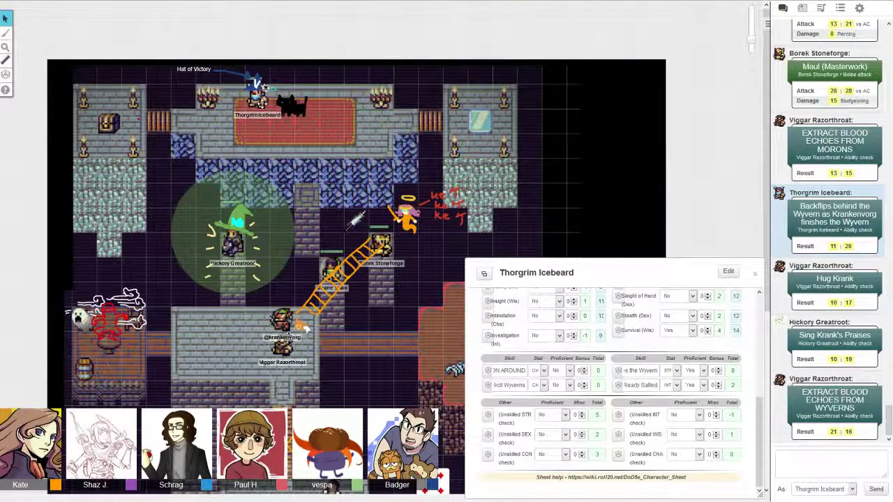
Step: Drag Thorgrim's token down onto the carpet and left beside the treasure chest, then select it
drag(258, 94, 233, 122)
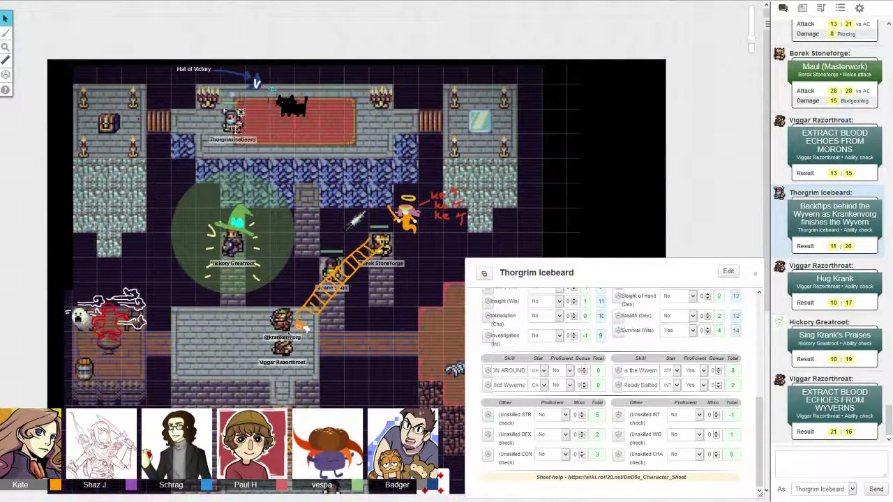
drag(234, 122, 136, 122)
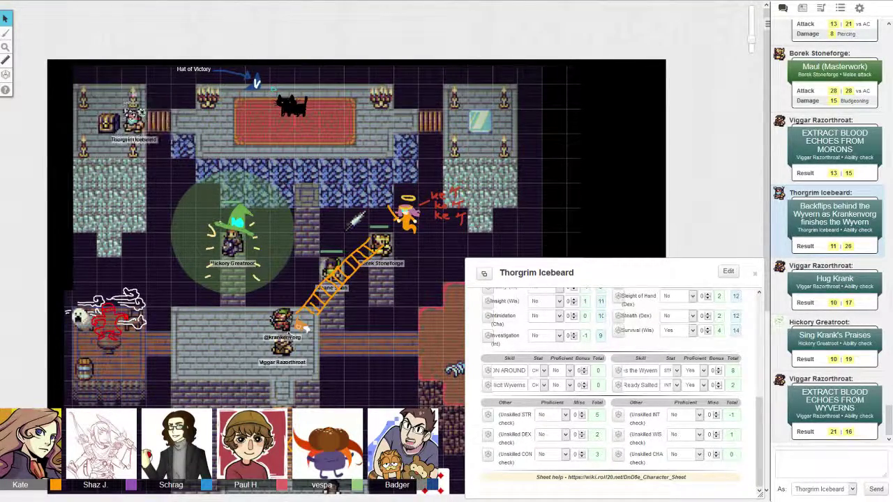
click(133, 118)
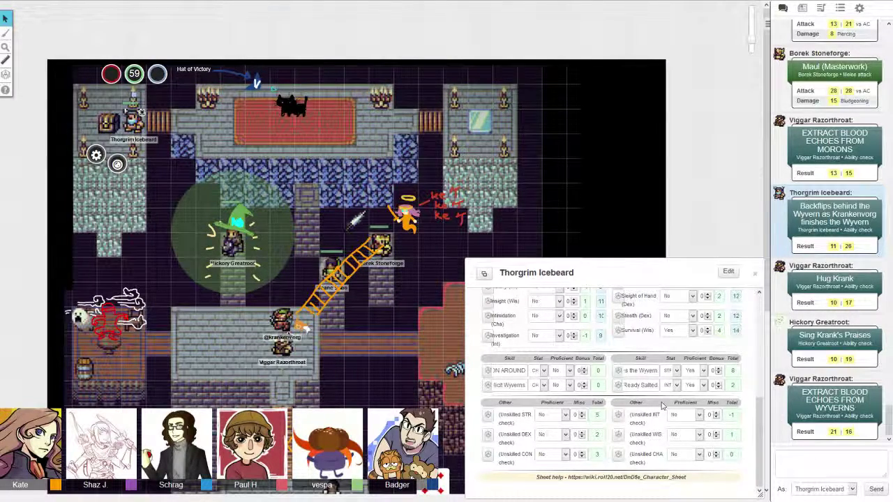
Step: Rename the custom skill to 'Lift Treasure Chest to get more swole' and roll it, totaling 21
double_click(640, 370)
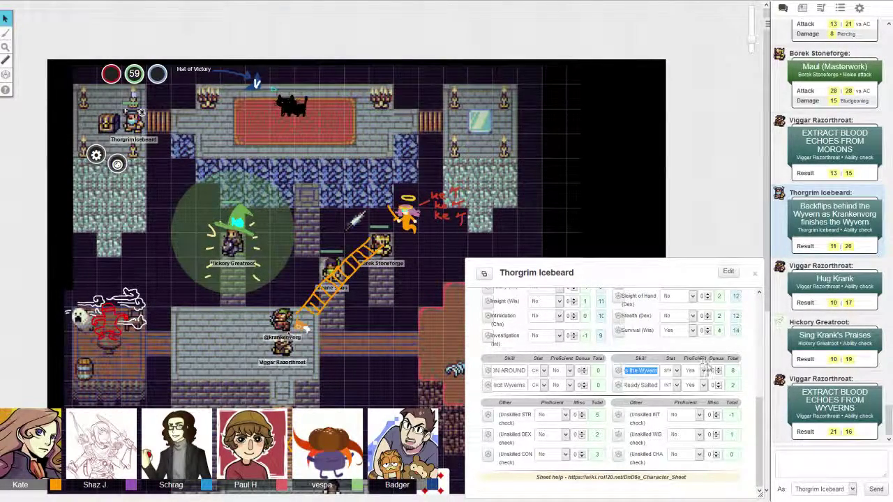
text(Take)
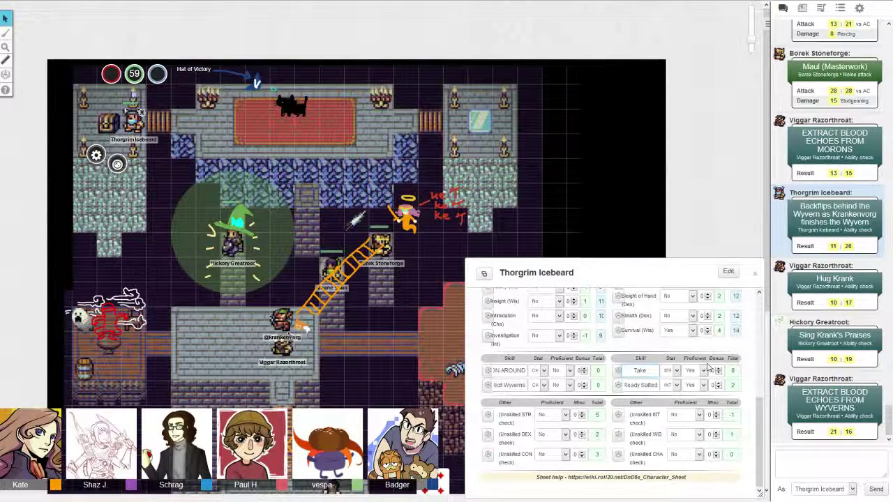
text(s O)
text(f Treasure)
text( Chest)
key(ctrl+a)
text(Humor a wol)
text(e)
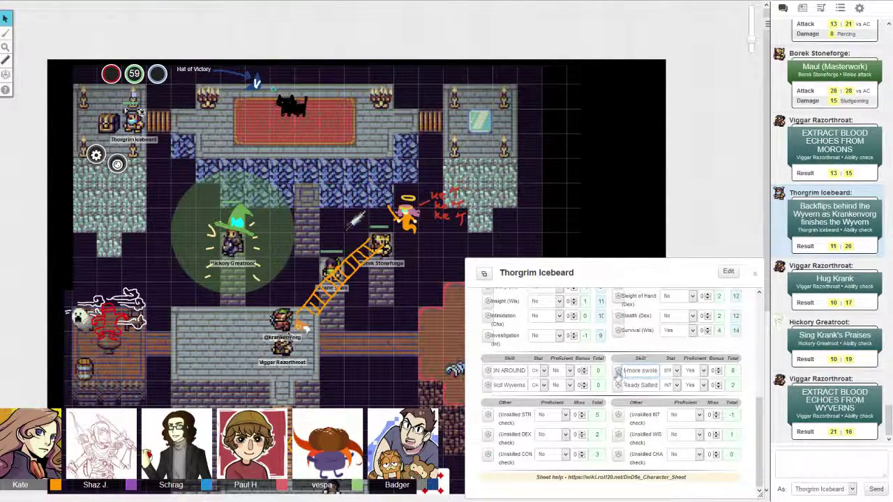
click(618, 371)
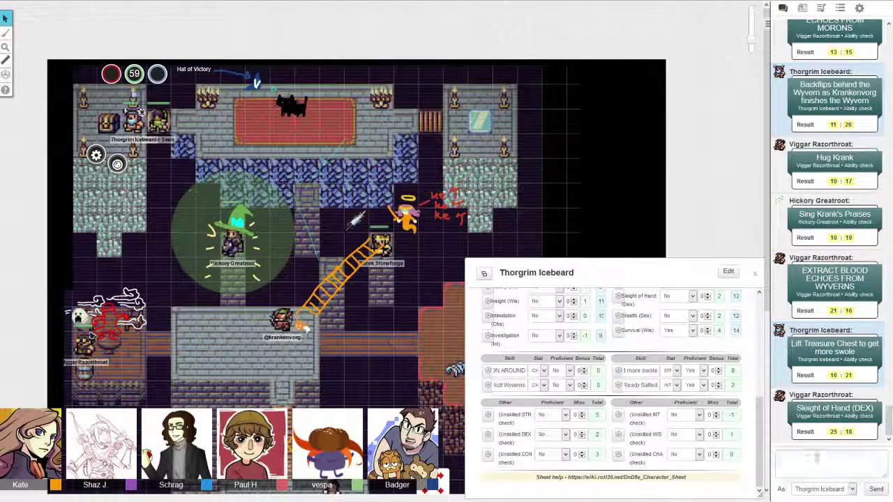
Step: Rename the skill to 'Keeps the chest under his arm and doesn't let go' and roll it
double_click(640, 370)
text(Keeps the l)
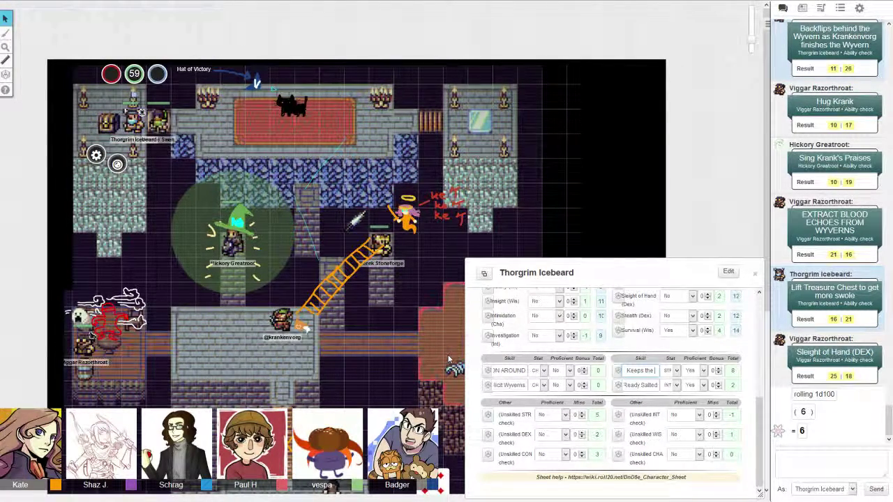
text(chest and doesn't)
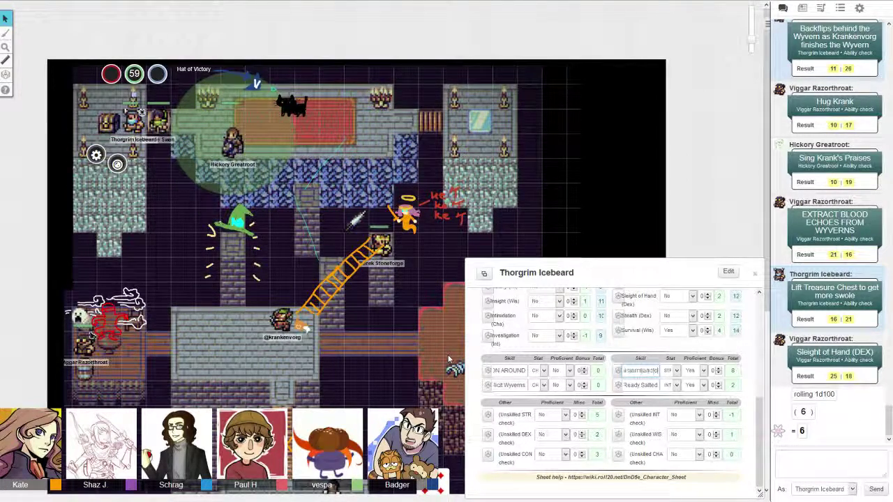
text( let go)
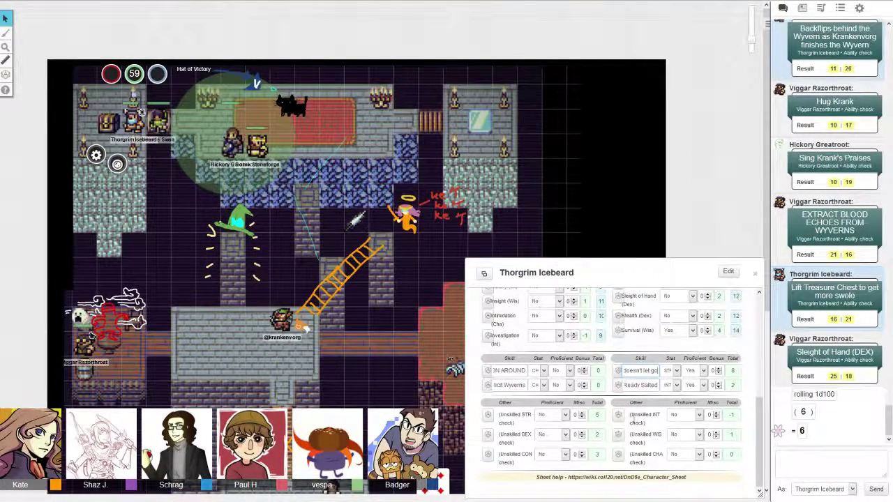
click(618, 370)
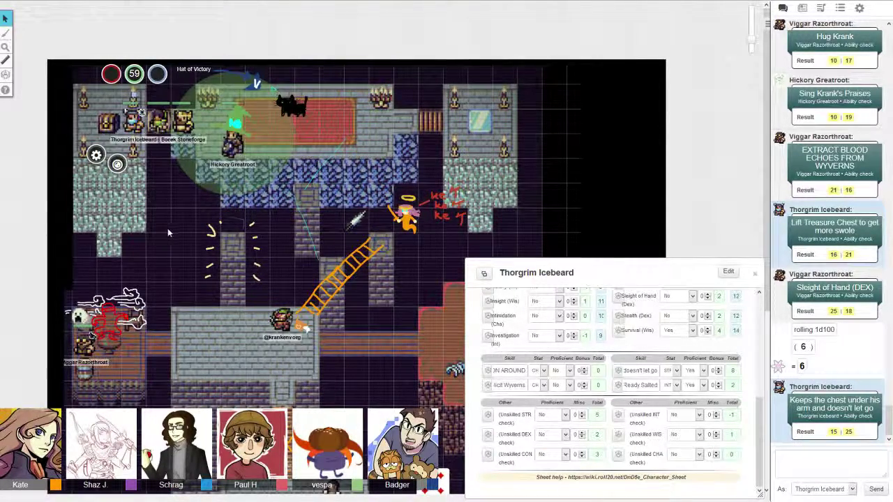
scroll(607, 383, up, 3)
scroll(606, 383, up, 2)
scroll(485, 394, up, 2)
scroll(485, 394, up, 1)
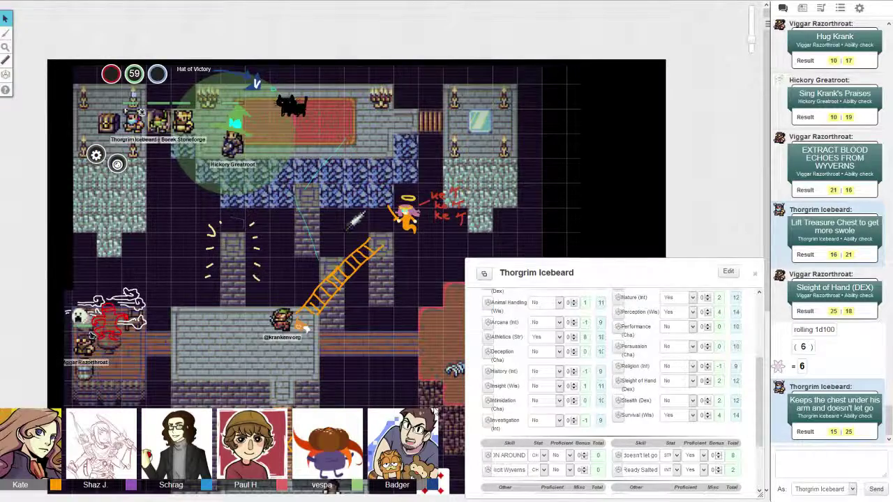
scroll(588, 377, up, 3)
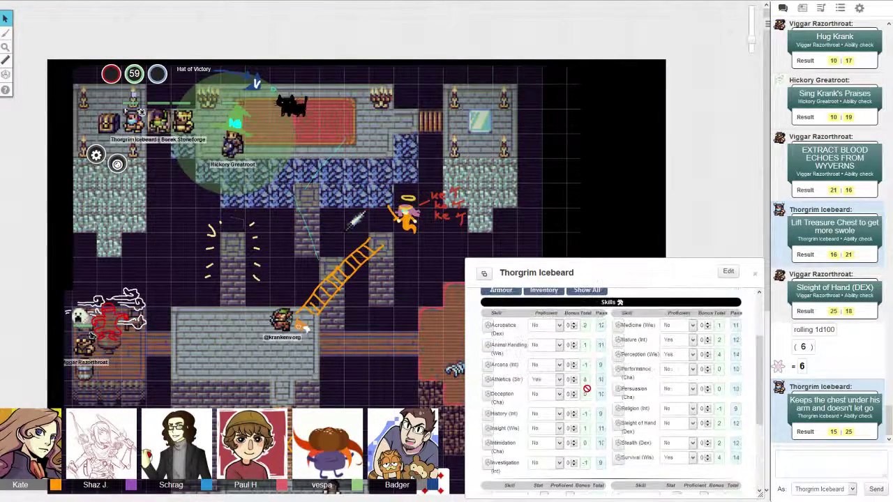
scroll(588, 376, up, 3)
scroll(587, 387, up, 2)
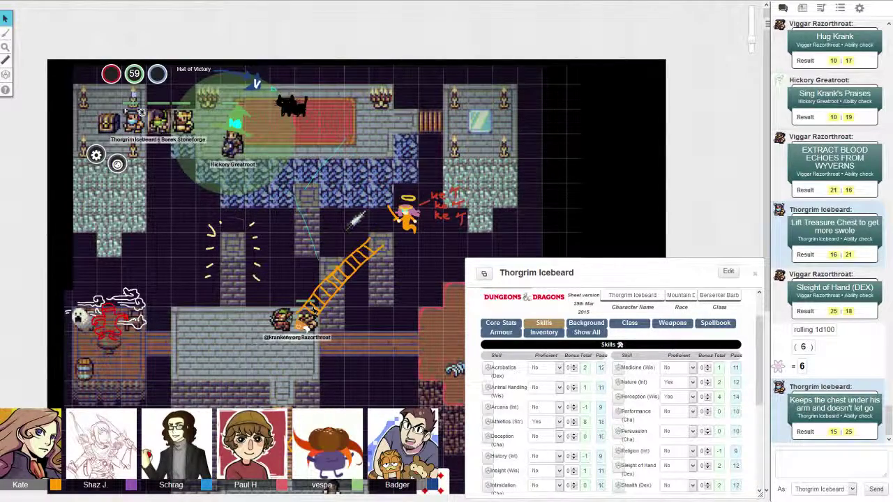
Step: Move Viggar Razorthroat's token up the ladder and position it beside the party at top-left
drag(338, 277, 313, 206)
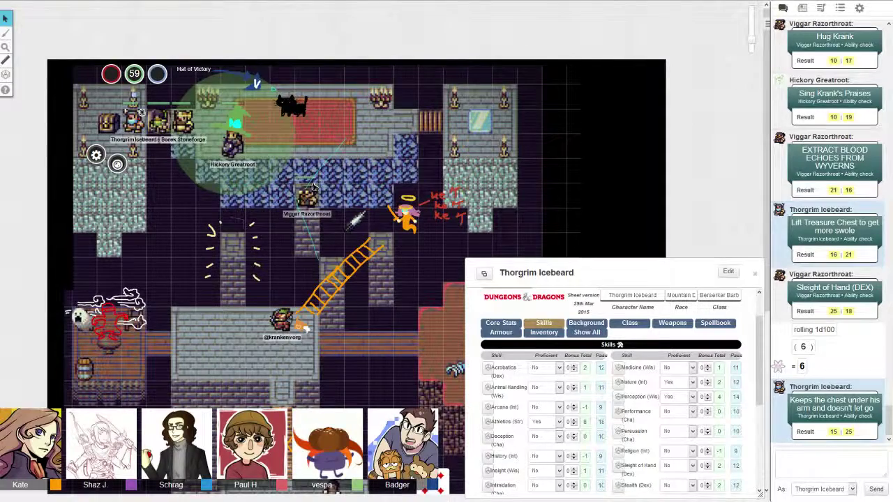
mouse_move(314, 207)
mouse_down()
mouse_move(338, 162)
mouse_move(337, 113)
mouse_up()
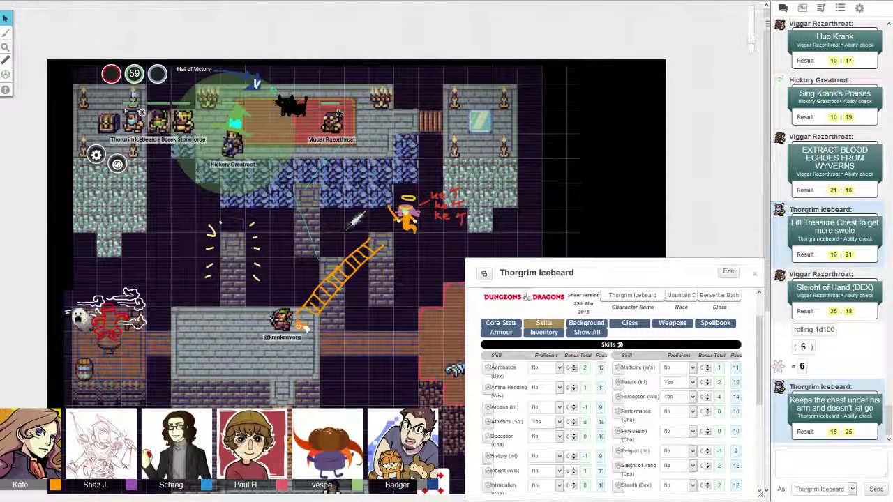
key(Left)
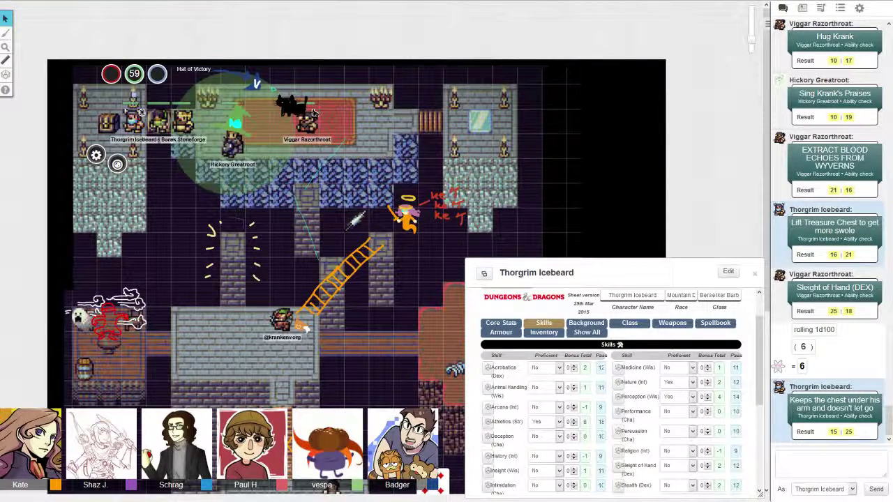
key(Left)
drag(287, 115, 264, 112)
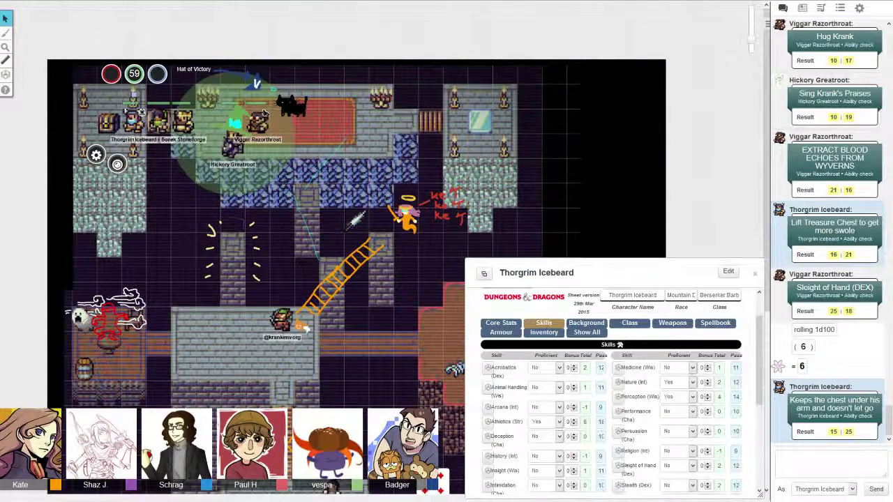
drag(264, 112, 288, 138)
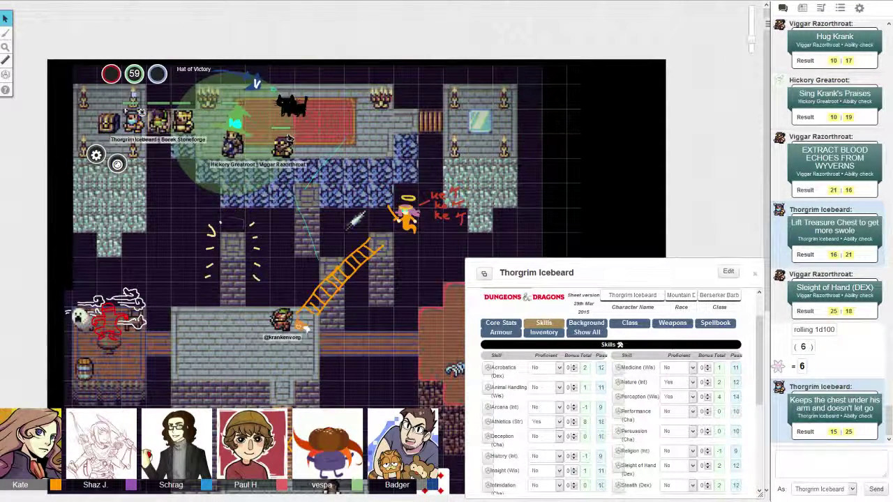
drag(288, 137, 263, 137)
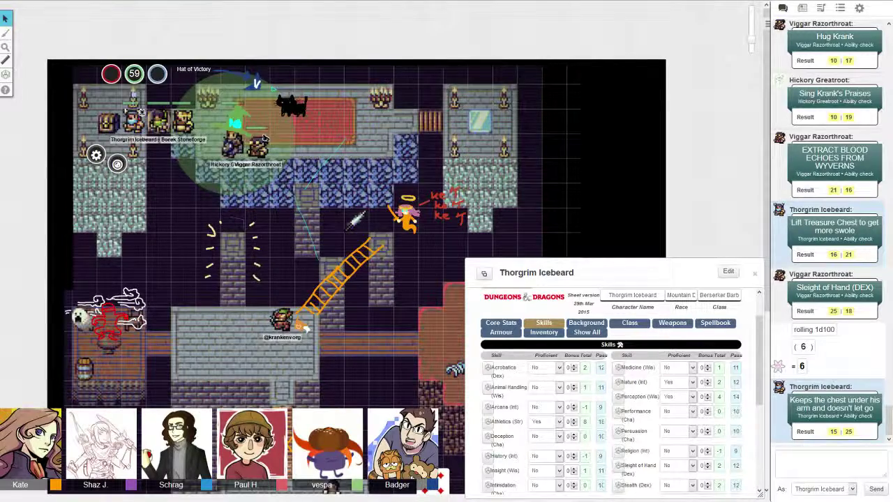
drag(263, 137, 209, 124)
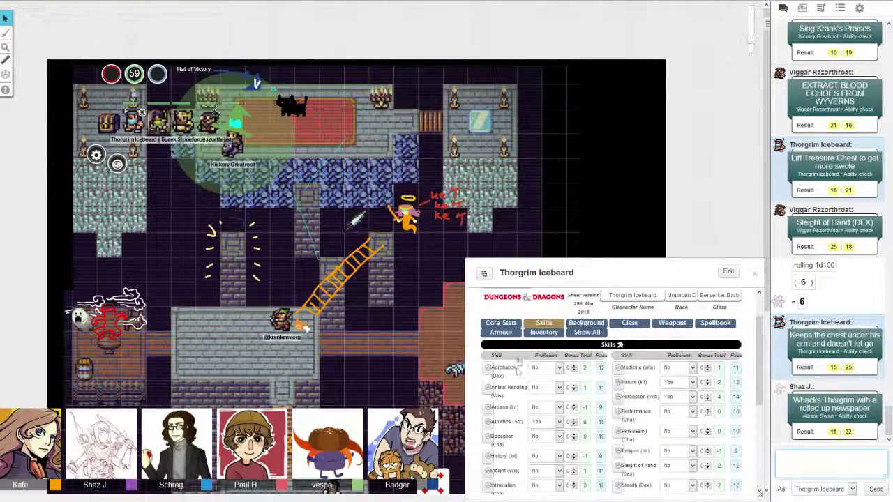
Step: Roll Thorgrim's STR saving throw from Core Stats and choose the chat speaker under As:
click(500, 323)
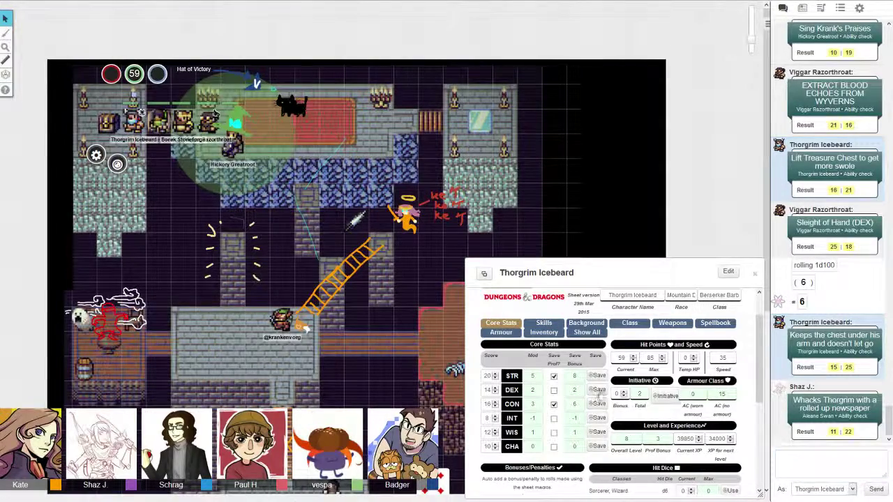
click(597, 376)
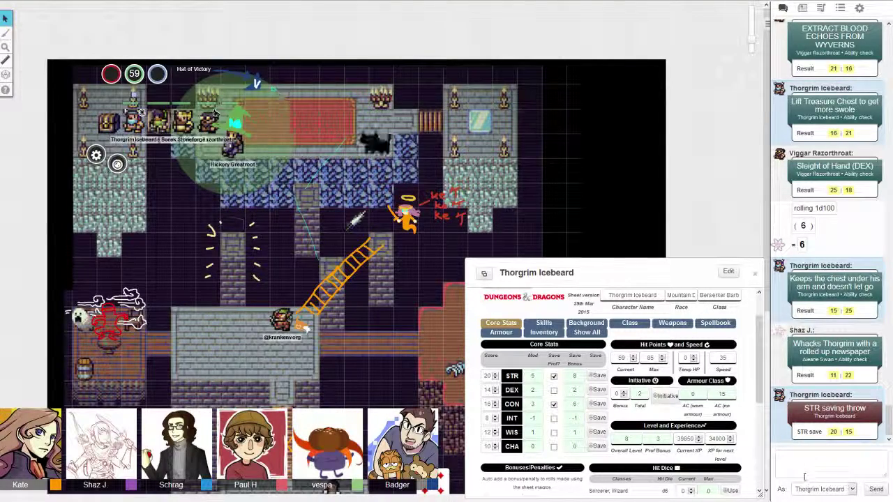
click(823, 489)
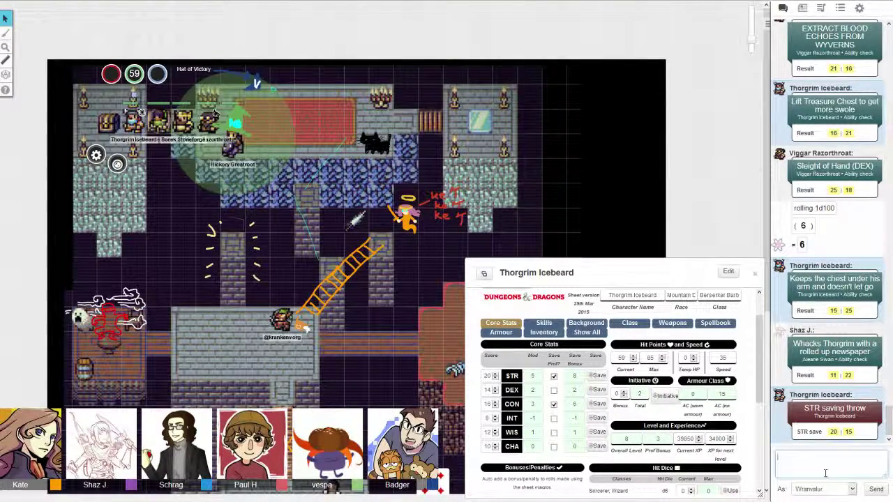
click(823, 474)
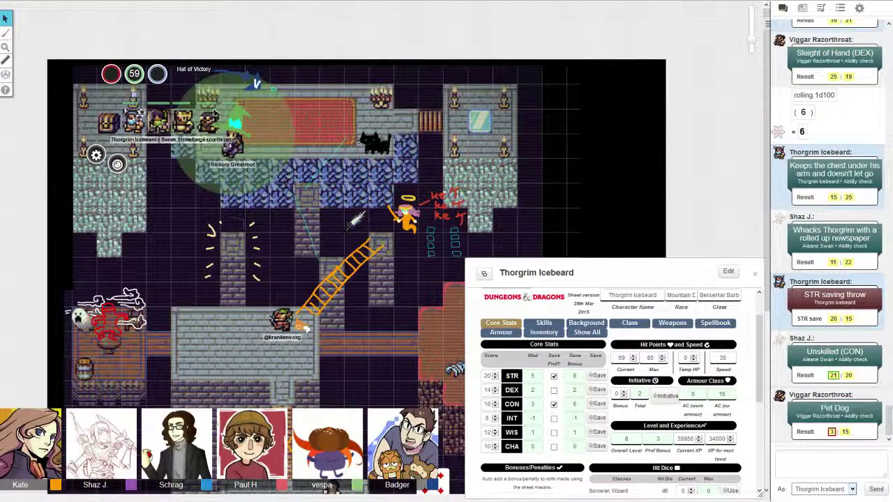
Step: Drag Viggar Razorthroat's token onto the upper hall's red carpet beside the party
mouse_move(213, 118)
mouse_down()
mouse_move(252, 106)
mouse_move(336, 120)
mouse_move(314, 115)
mouse_up()
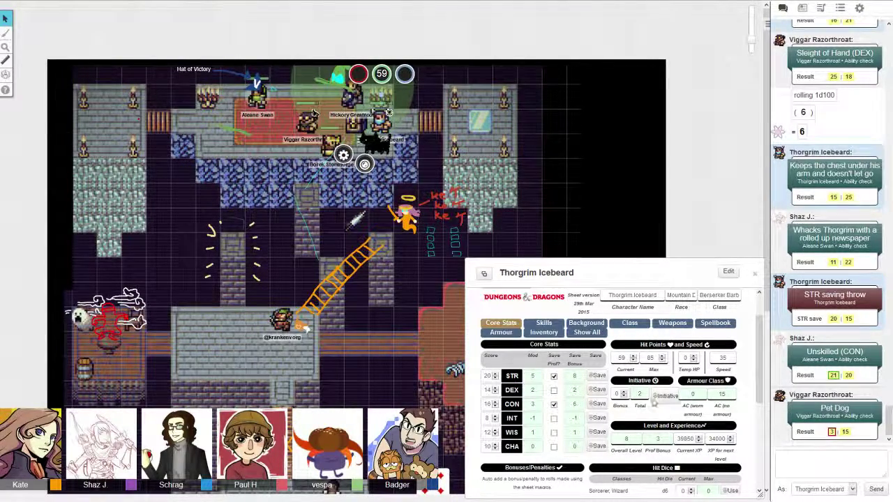
Step: Rename Thorgrim's custom skill to 'Puts the Cat in the Box, if it fits it sits' and roll it
click(629, 322)
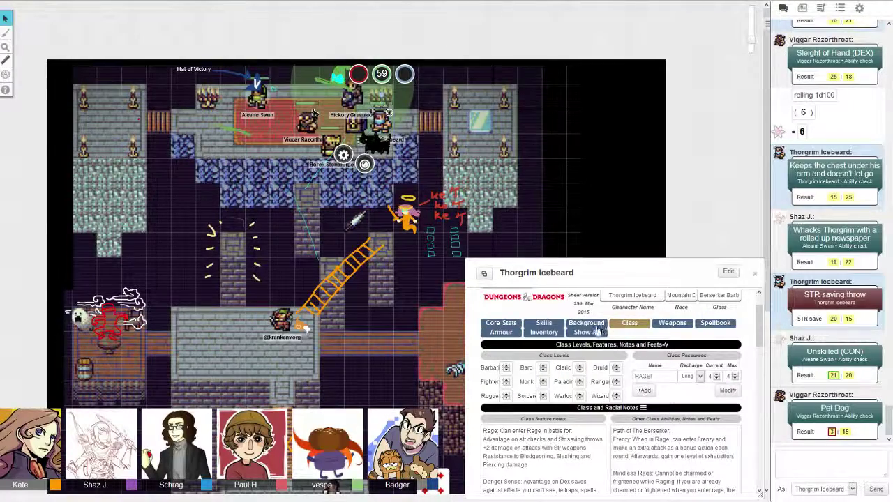
click(543, 323)
scroll(675, 427, down, 3)
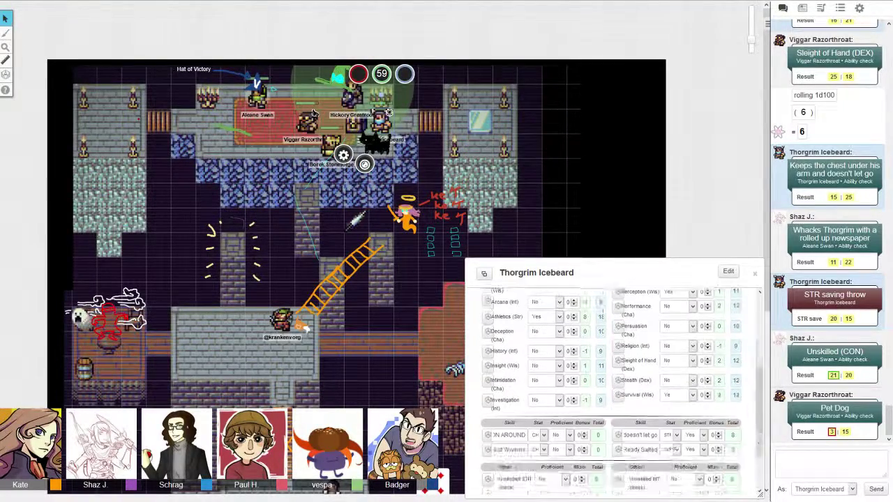
double_click(642, 434)
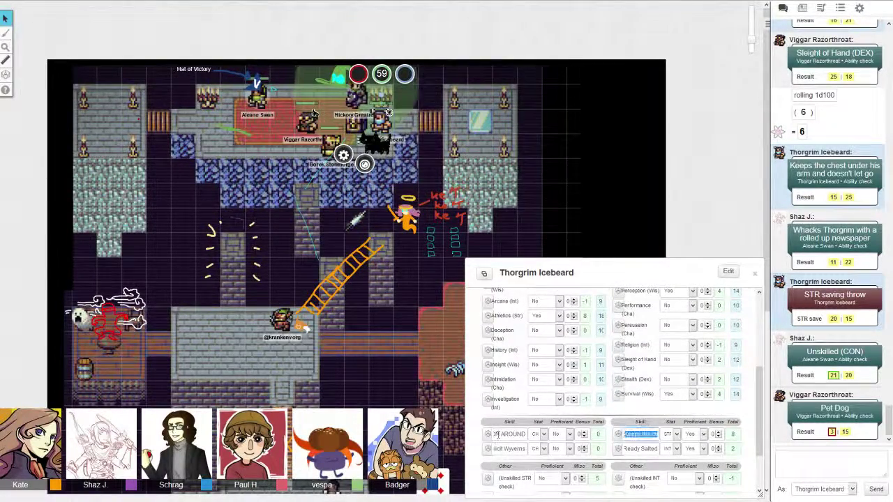
text(Pu)
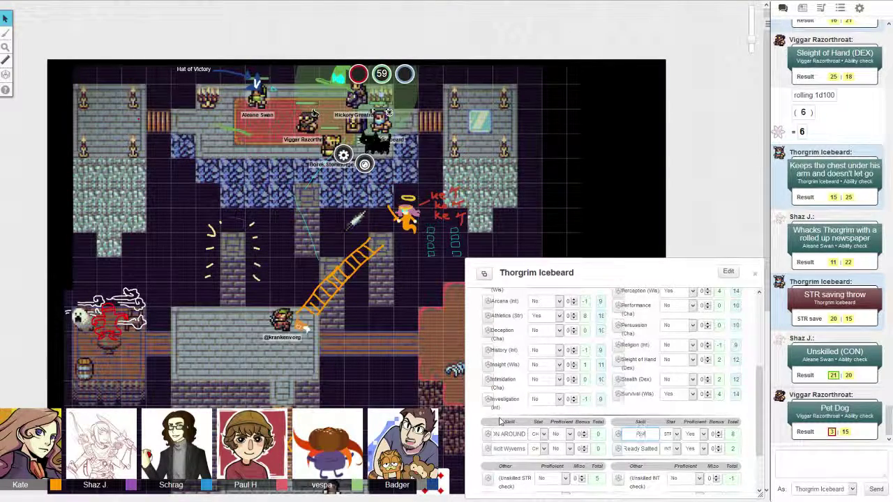
text(ts the Chest d in the Box)
text(,)
text( if it fits Is it)
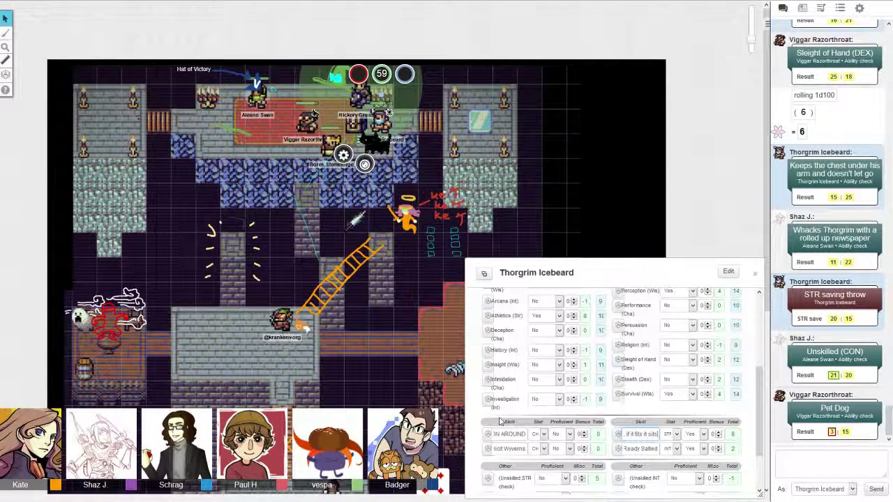
click(619, 434)
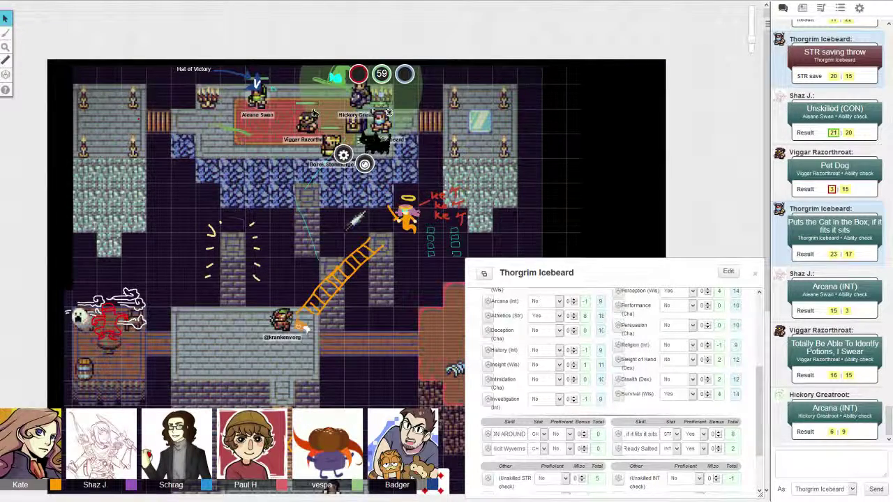
Step: Roll Thorgrim's Arcana (Int) skill check from his Skills list
click(487, 301)
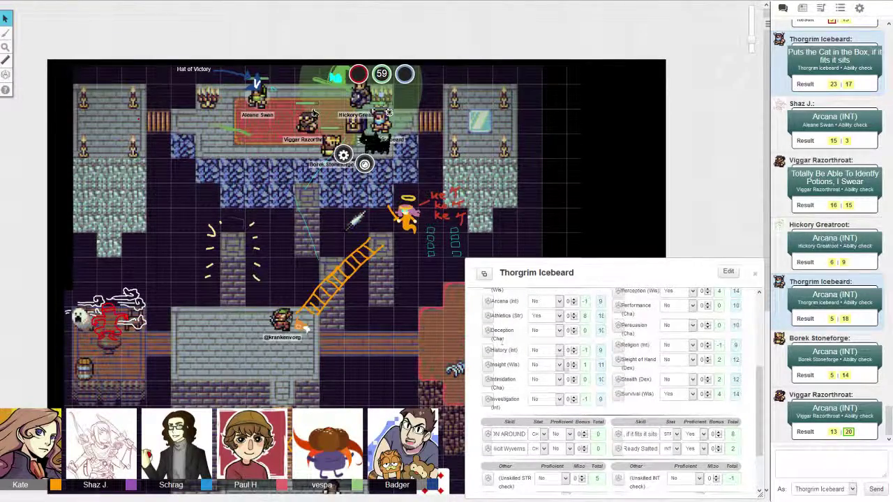
scroll(578, 367, up, 3)
scroll(558, 390, up, 2)
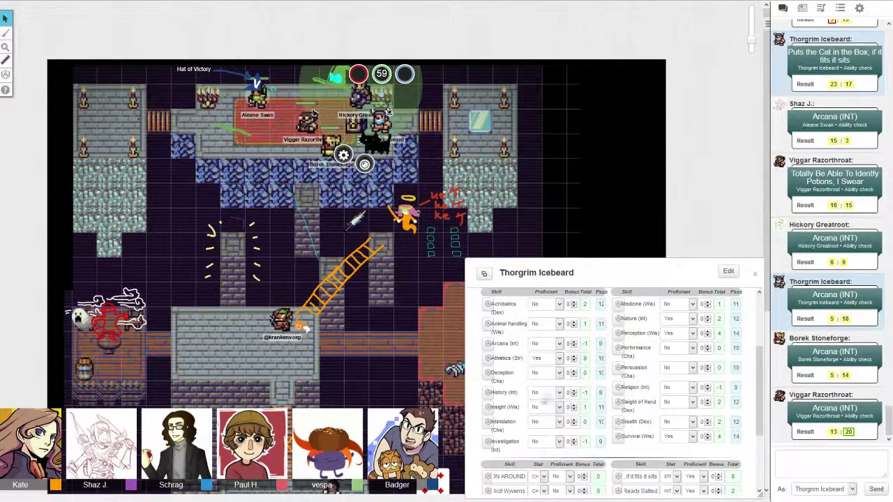
scroll(547, 395, up, 2)
scroll(544, 387, up, 2)
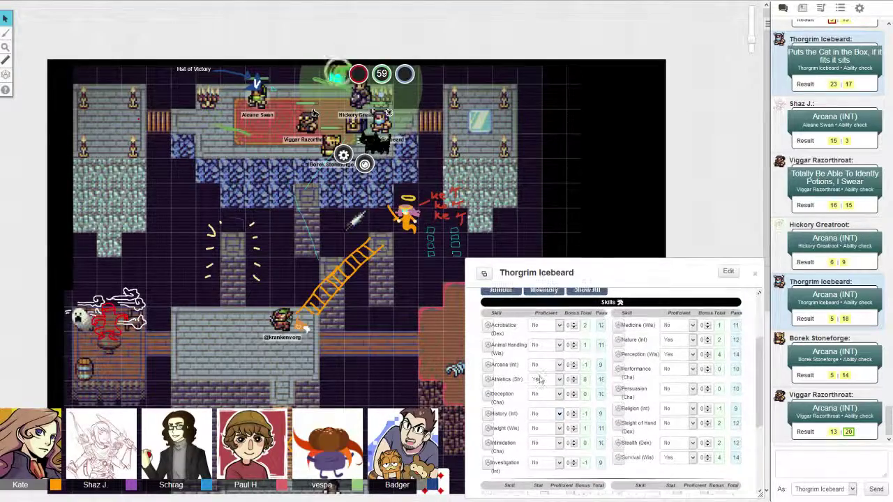
scroll(544, 342, up, 2)
Step: Review Thorgrim's core stats, then roll his Pets Cat skill to chat
click(506, 322)
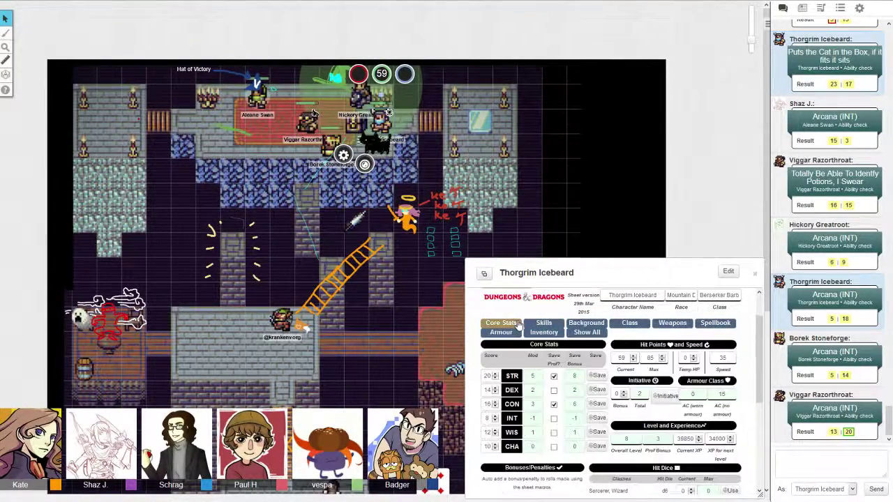
scroll(593, 391, down, 2)
scroll(600, 398, down, 2)
scroll(604, 402, down, 3)
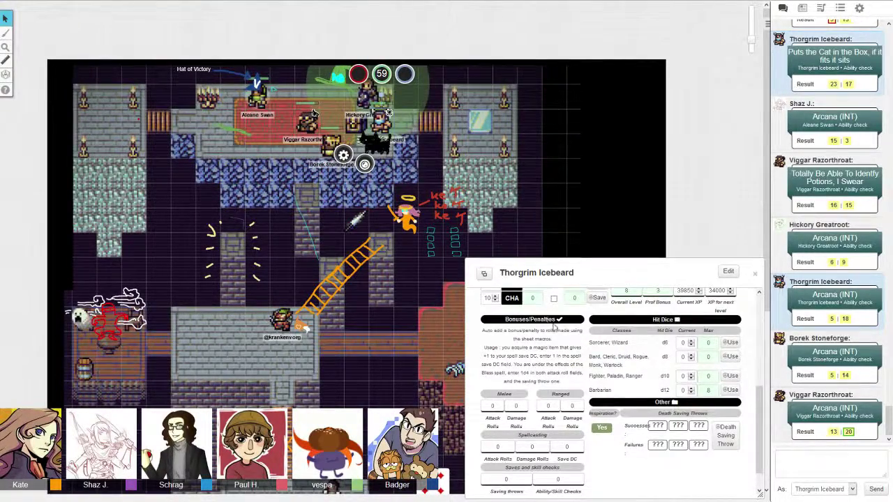
scroll(565, 345, up, 3)
scroll(565, 345, up, 3)
scroll(564, 342, up, 2)
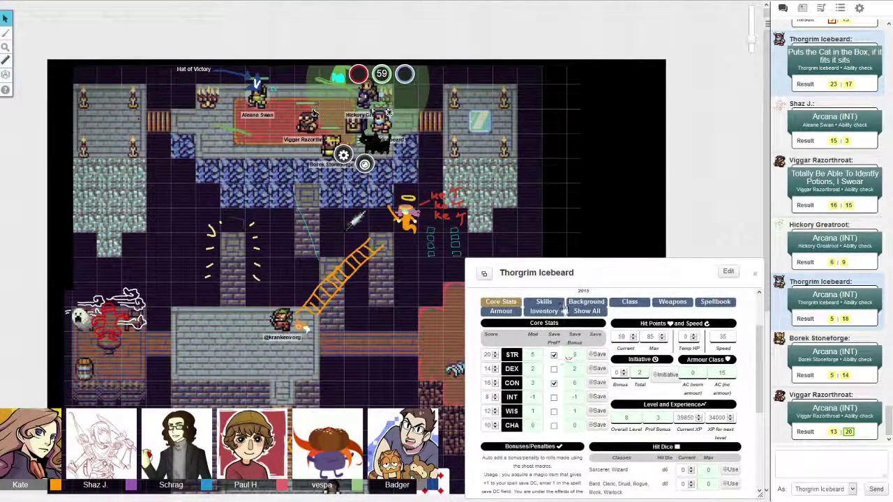
click(544, 301)
scroll(565, 345, down, 3)
scroll(565, 345, down, 3)
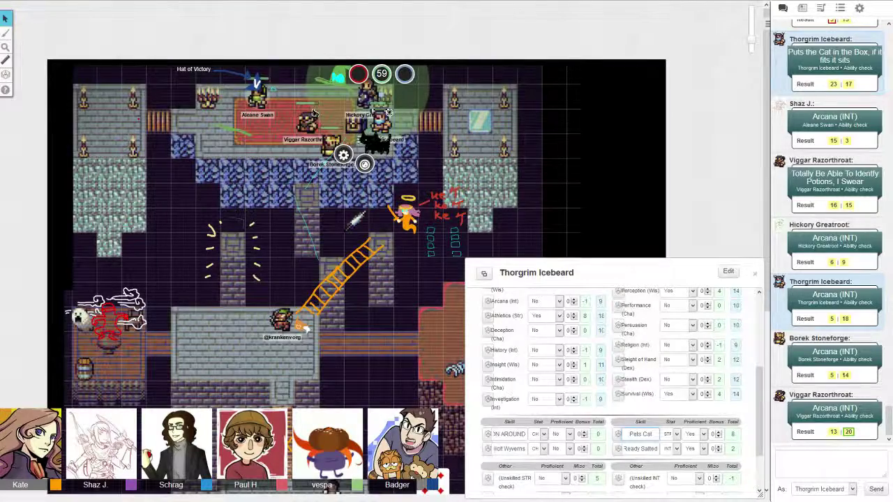
click(618, 434)
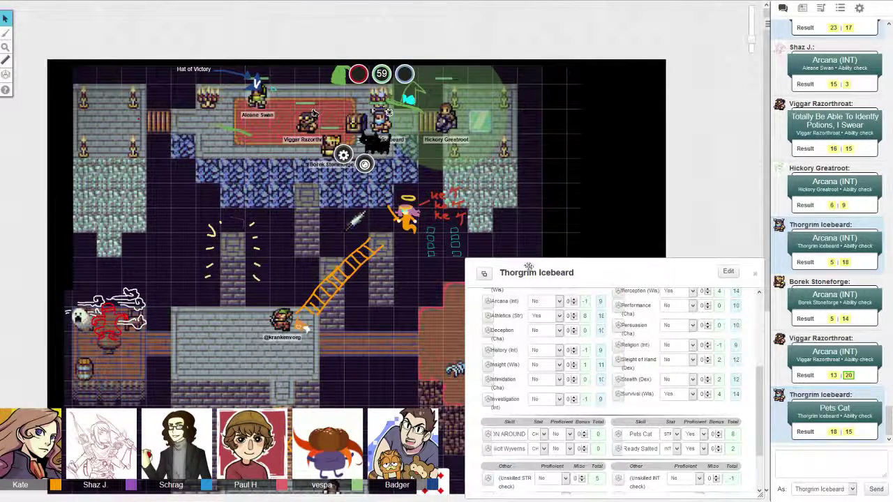
scroll(546, 361, up, 4)
scroll(546, 361, up, 3)
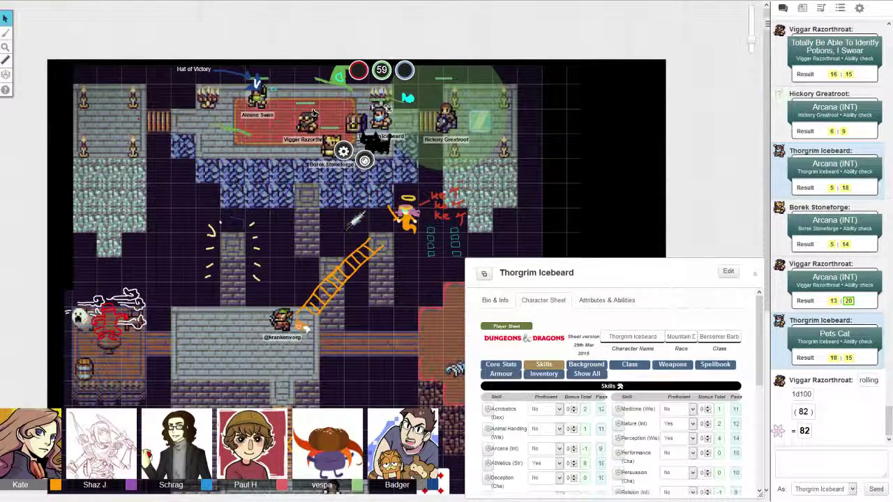
Step: Show Thorgrim's inventory and begin editing his Scroll of Identity item
click(544, 374)
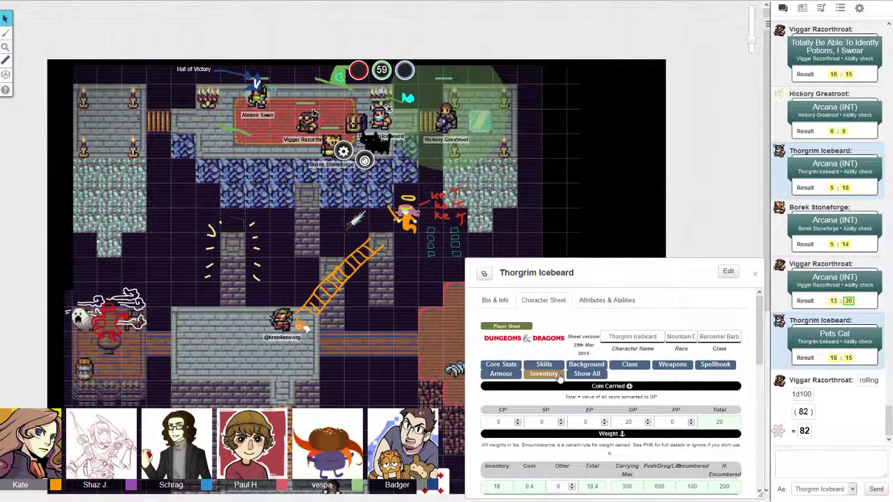
scroll(563, 390, down, 2)
scroll(606, 391, down, 5)
scroll(607, 390, down, 3)
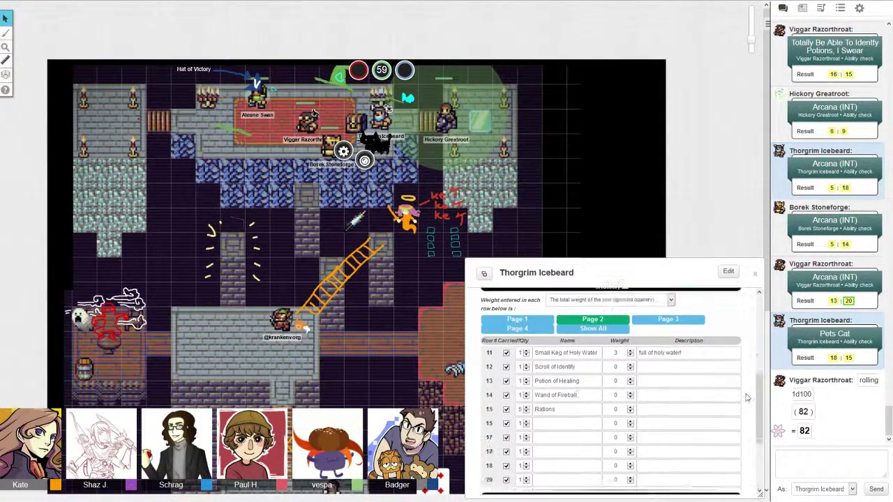
click(582, 366)
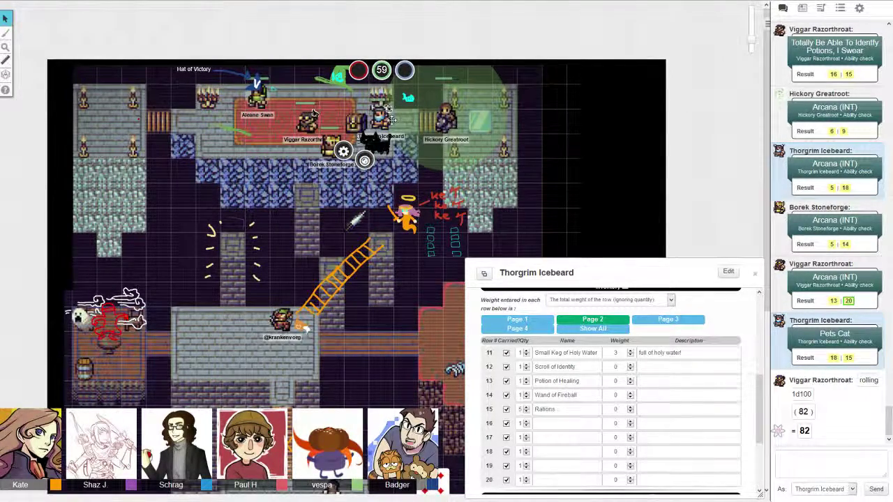
click(6, 32)
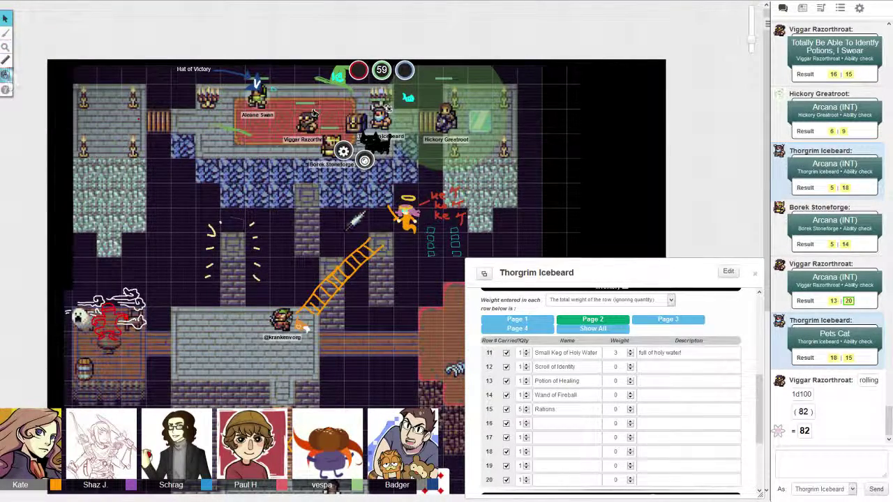
mouse_move(5, 18)
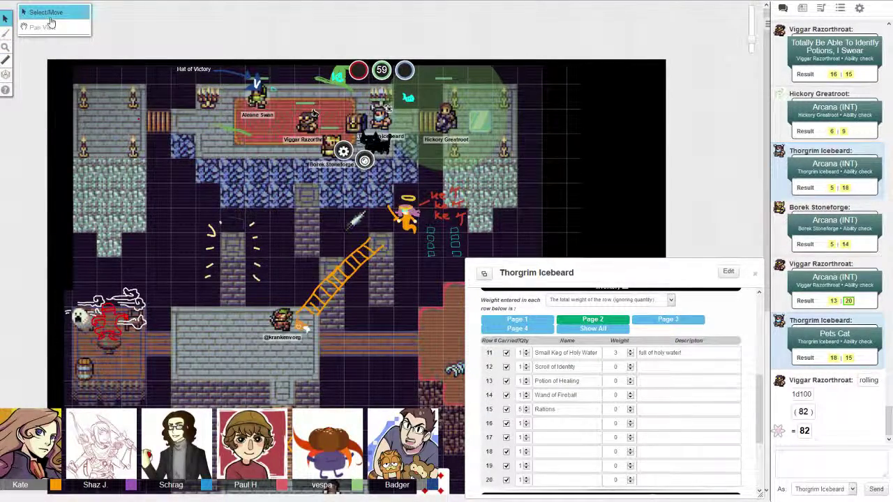
click(51, 12)
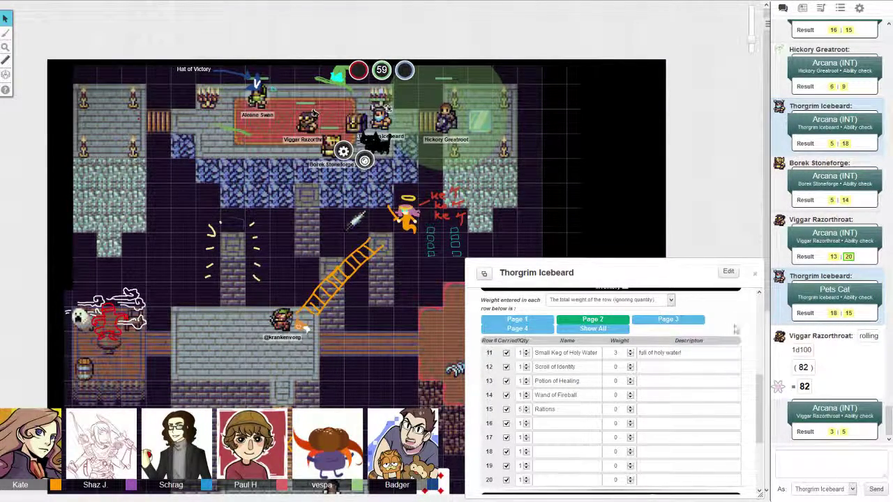
scroll(542, 367, up, 10)
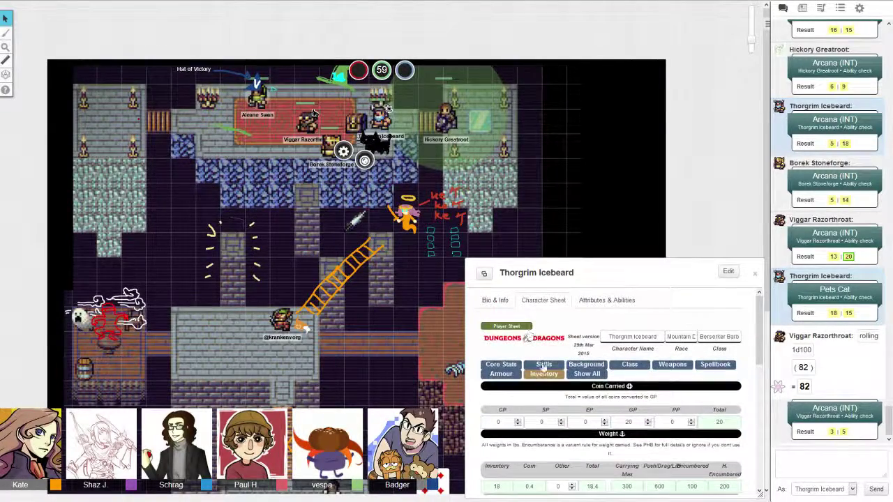
Step: Roll another Arcana check for Thorgrim and post "c'mon and slam" in chat
click(542, 364)
scroll(543, 376, down, 2)
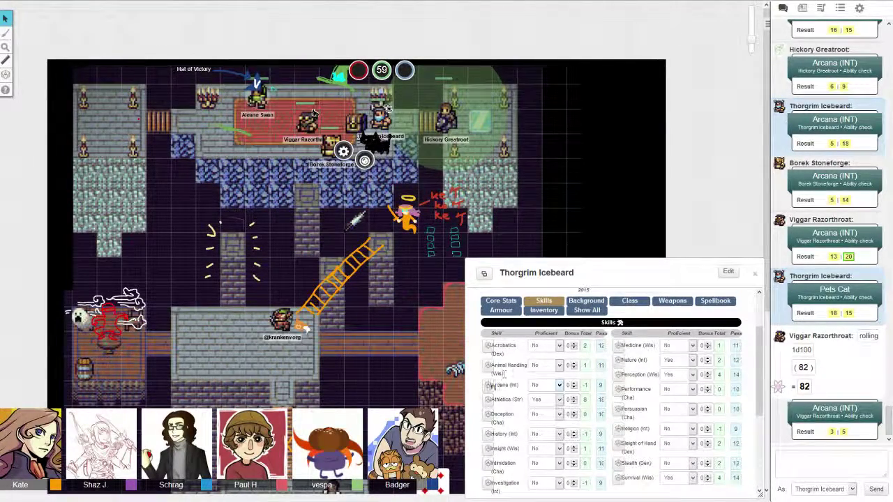
click(489, 386)
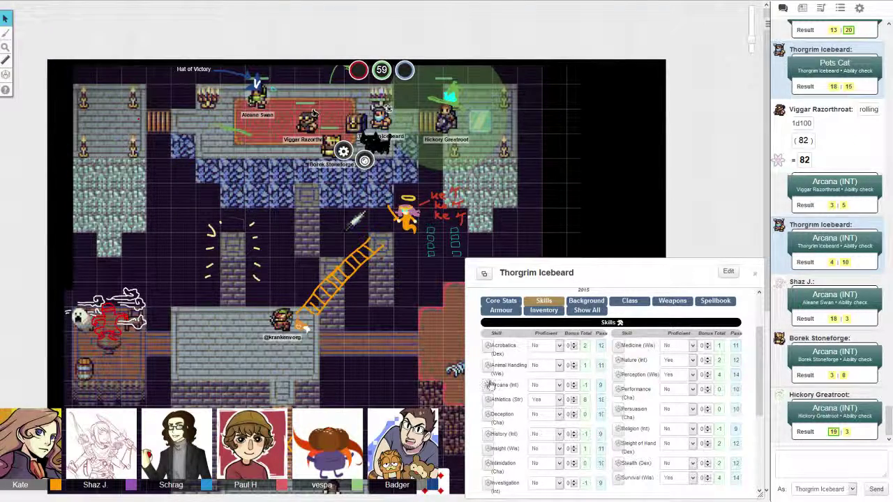
click(823, 456)
text(c'mon and slam)
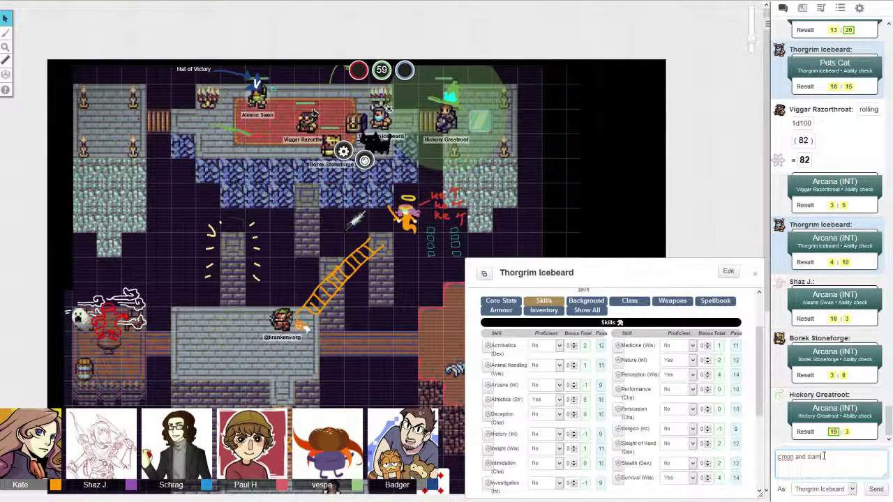
key(Return)
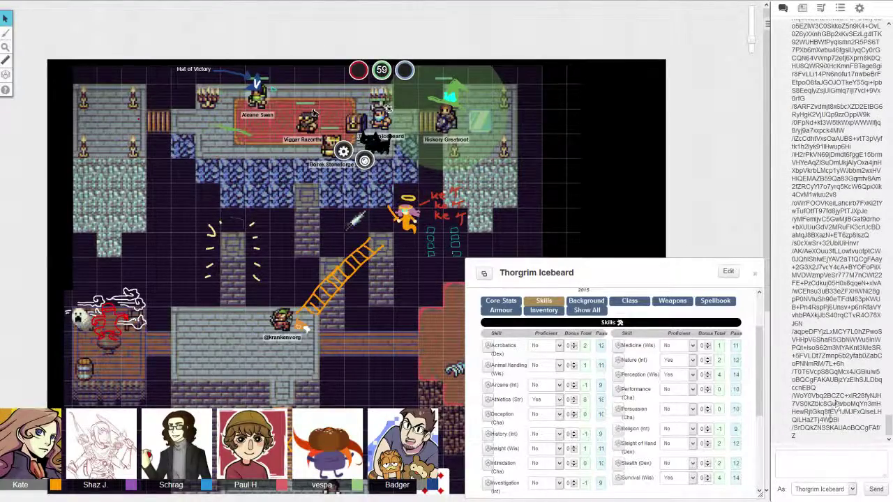
Step: Correct the half-typed chat text to "viggar 404" and send it as Thorgrim
click(825, 465)
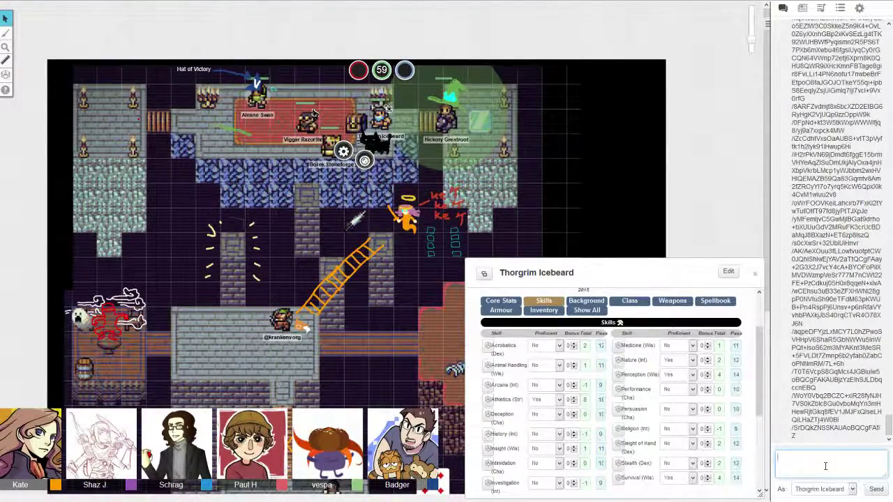
text(p)
text(aul)
key(BackSpace)
key(BackSpace)
key(BackSpace)
text(viggar:)
text( 404)
key(Return)
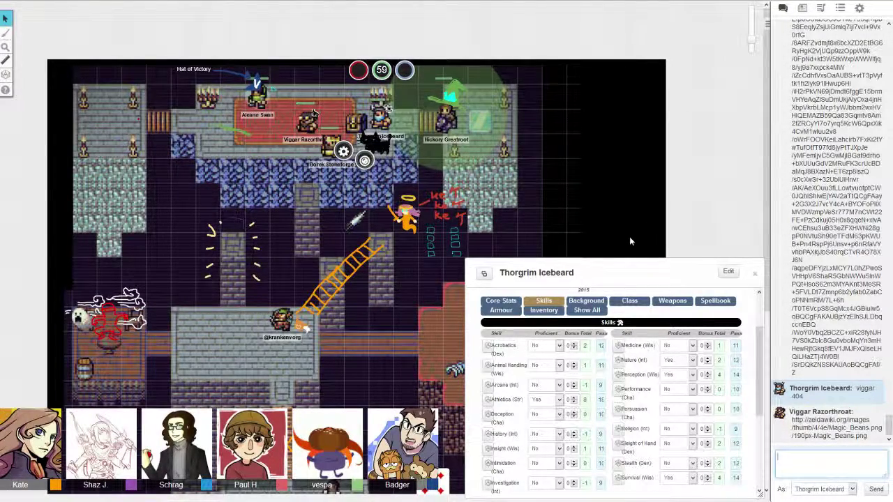
scroll(613, 354, down, 2)
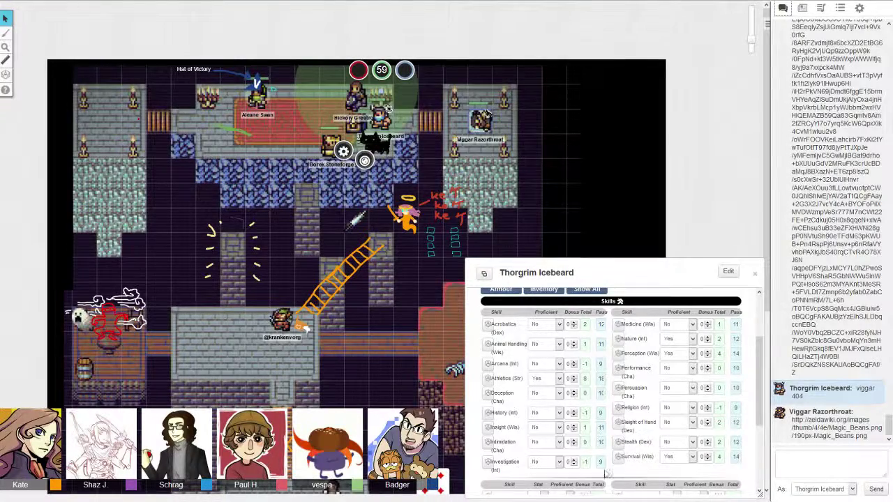
scroll(627, 432, down, 3)
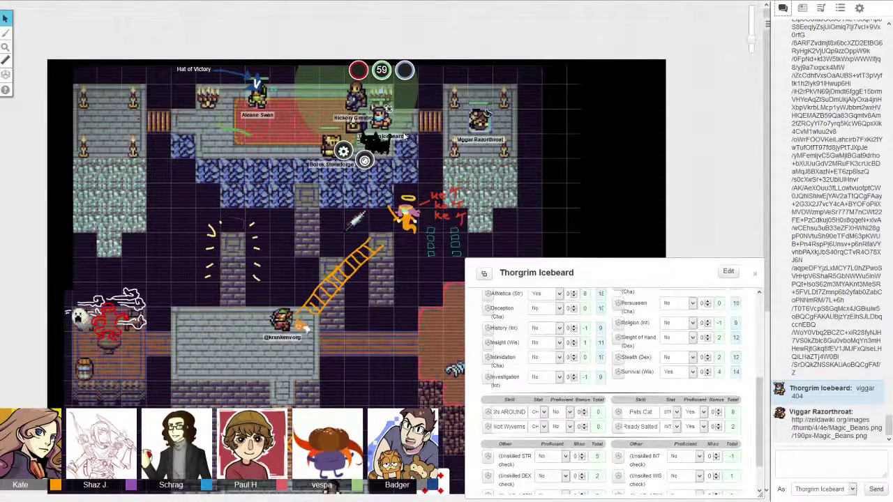
Step: Move Viggar beside Thorgrim, roll Pets Cat, and post "accidentally pets treasure chest"
drag(480, 120, 384, 130)
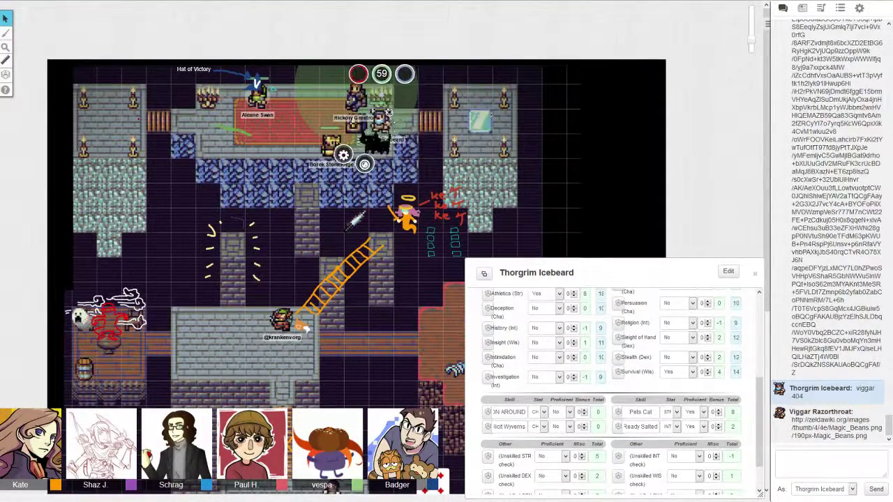
key(Escape)
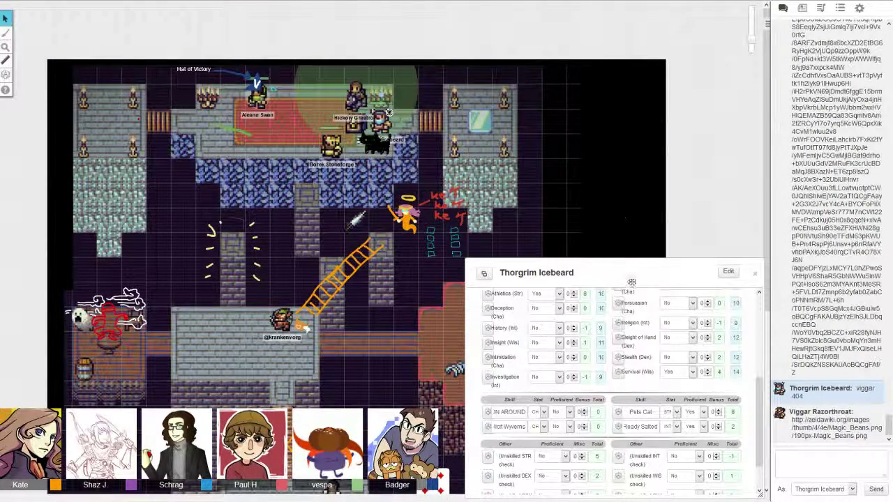
scroll(627, 348, down, 3)
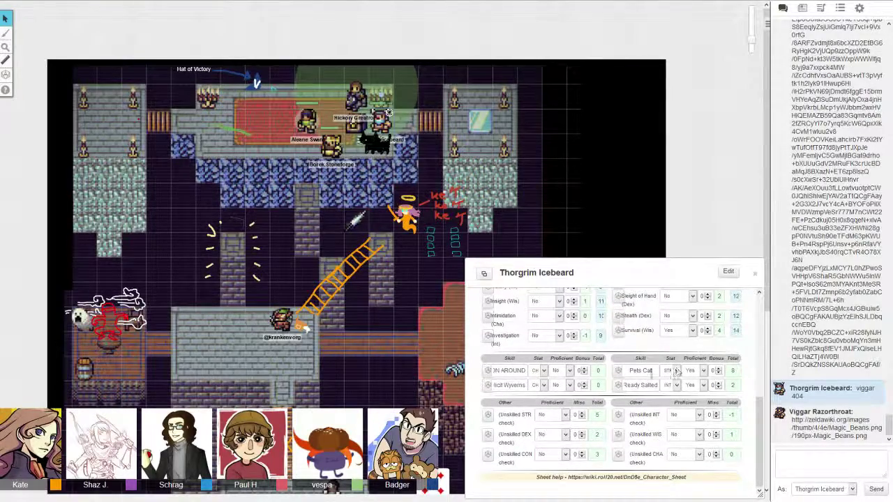
click(618, 371)
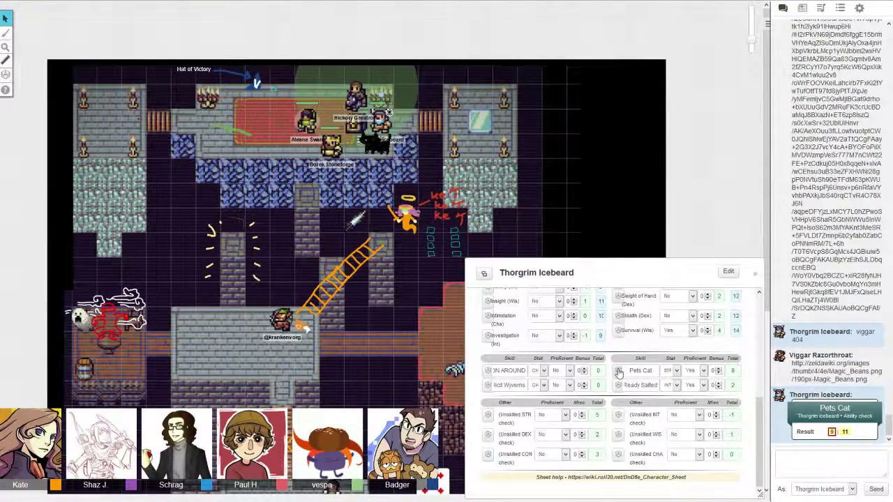
click(798, 464)
text(accidentally pets treasure chest)
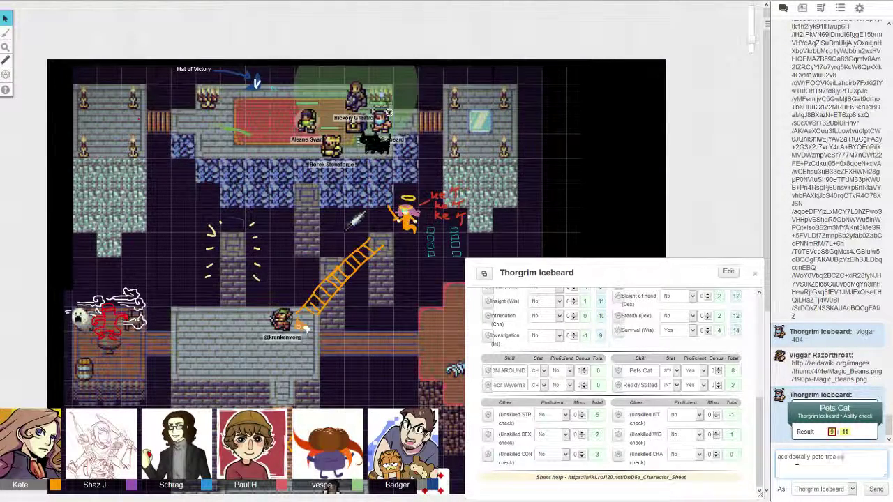
key(Return)
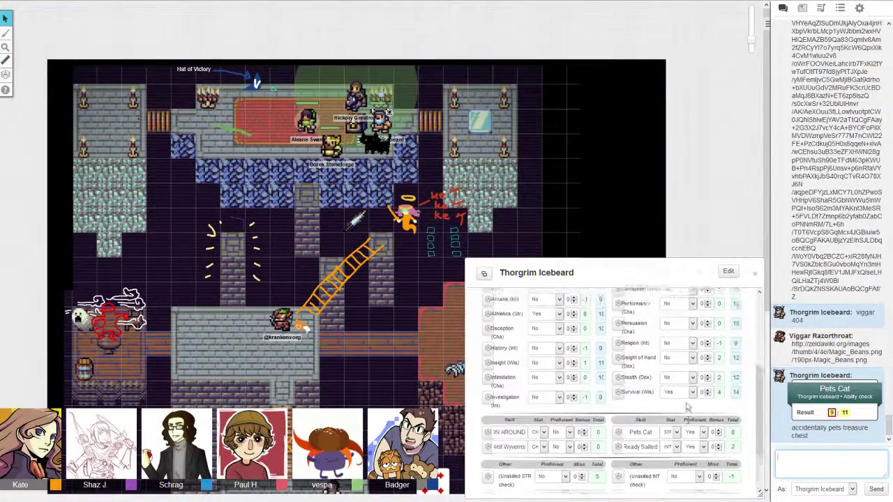
scroll(698, 419, up, 2)
scroll(697, 450, down, 2)
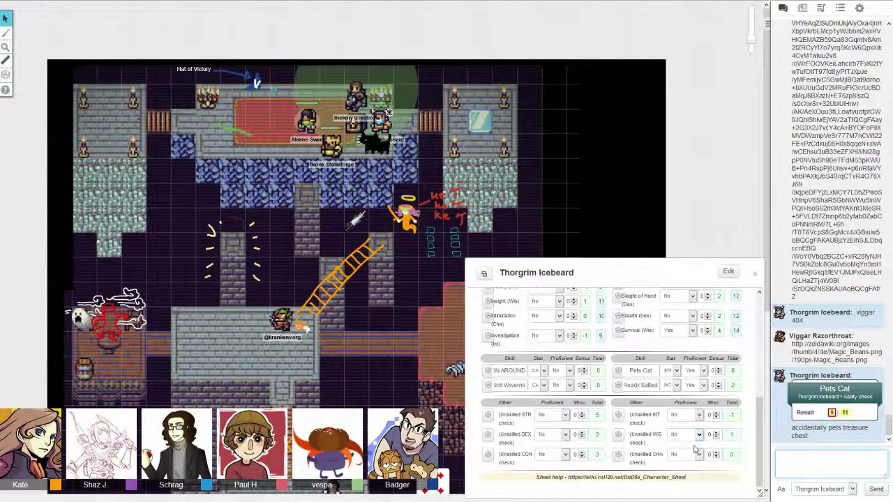
scroll(696, 451, up, 2)
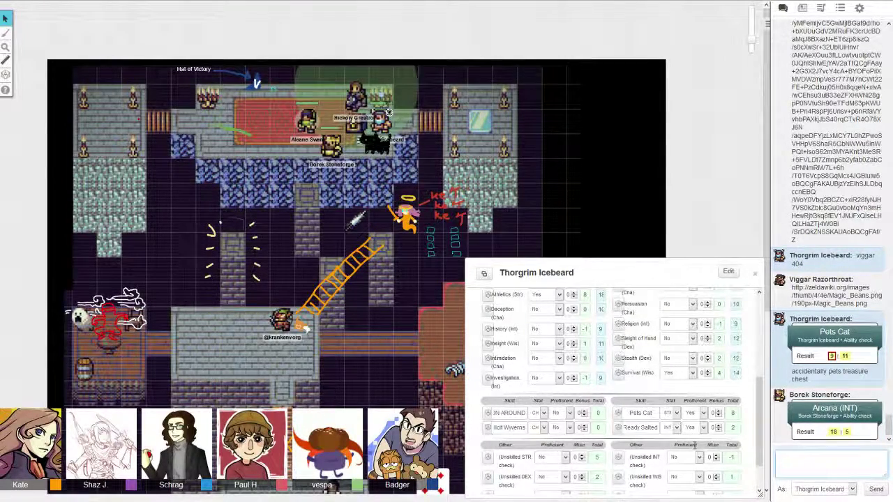
scroll(694, 380, up, 1)
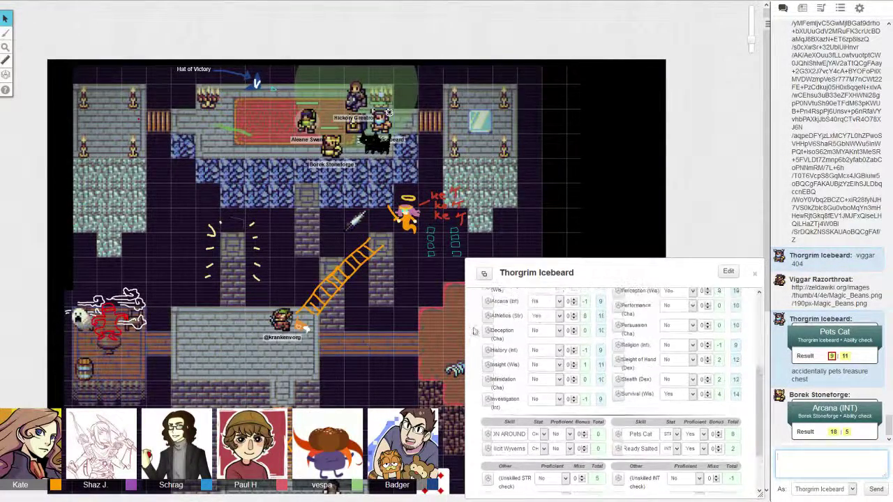
Step: Roll Thorgrim Icebeard's Arcana (Int) check, getting 13 and 16
click(491, 302)
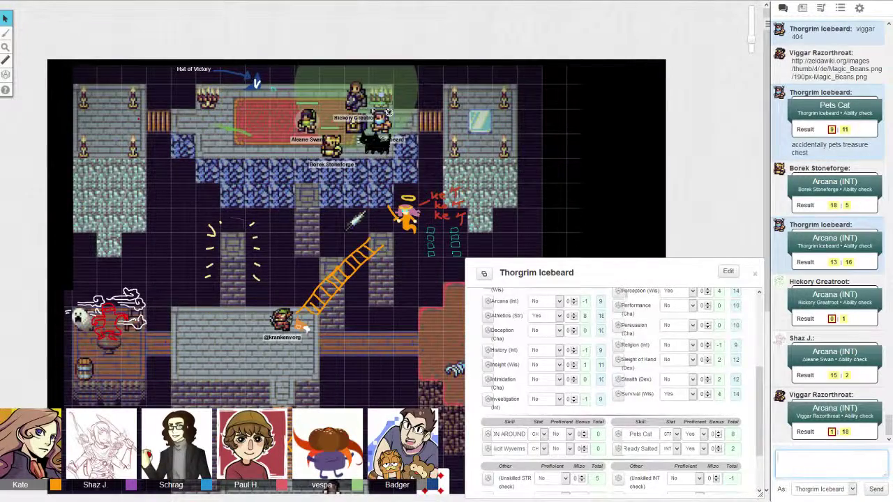
scroll(612, 373, up, 4)
scroll(612, 373, up, 3)
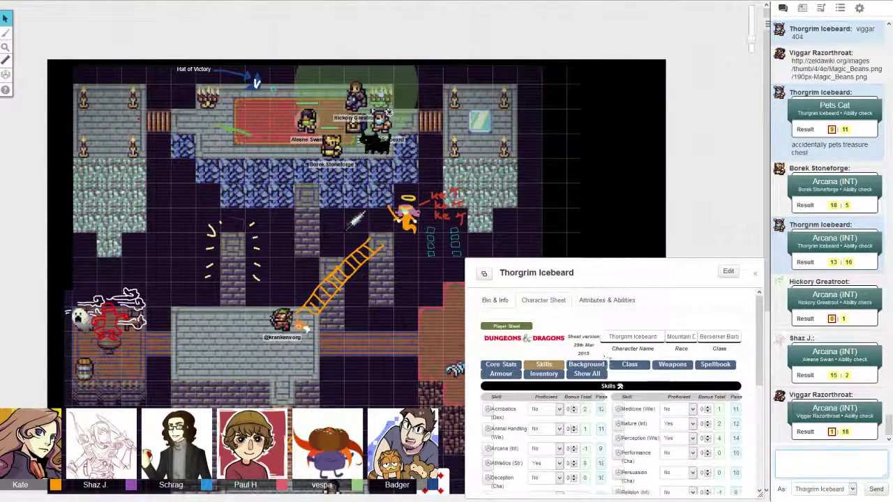
Step: Show Thorgrim's inventory and erase the Potion of Size Change name from row 16
click(542, 374)
scroll(612, 391, down, 4)
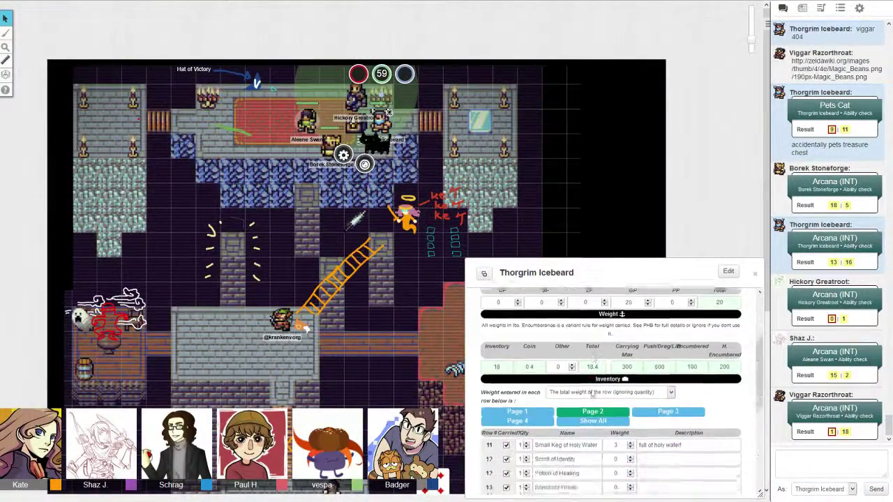
scroll(611, 390, down, 3)
scroll(611, 391, down, 1)
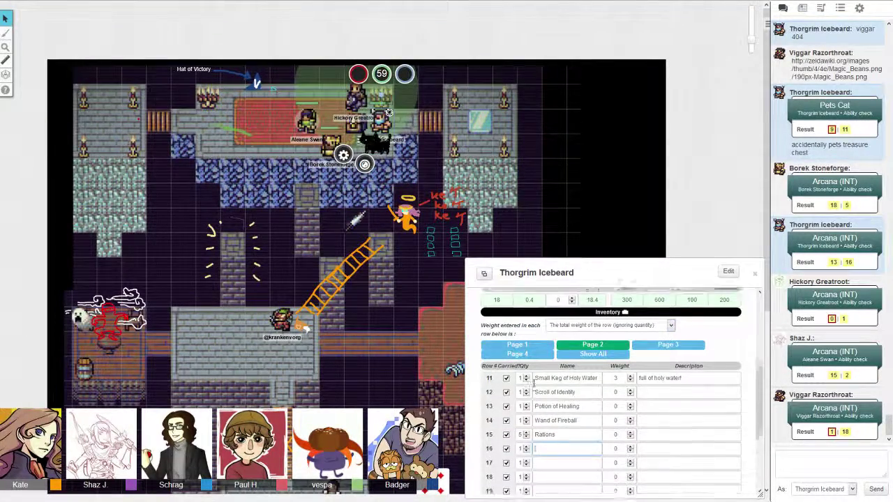
scroll(550, 419, up, 2)
scroll(531, 385, up, 2)
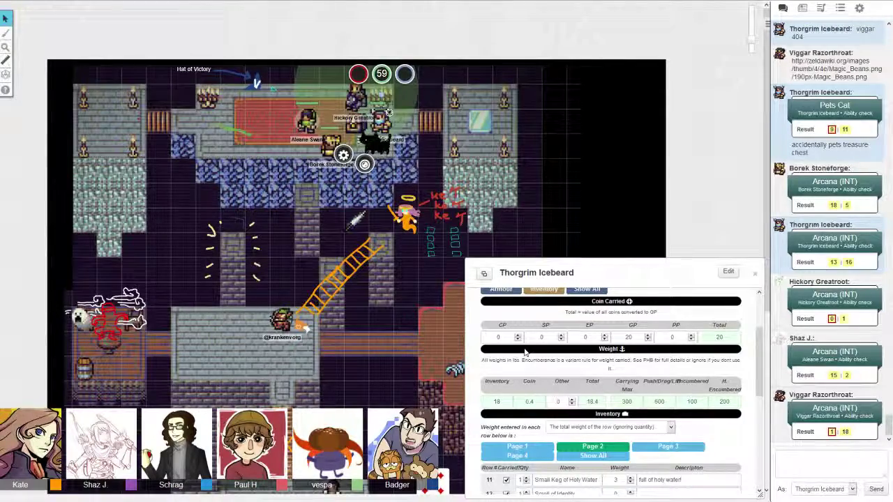
scroll(530, 352, down, 3)
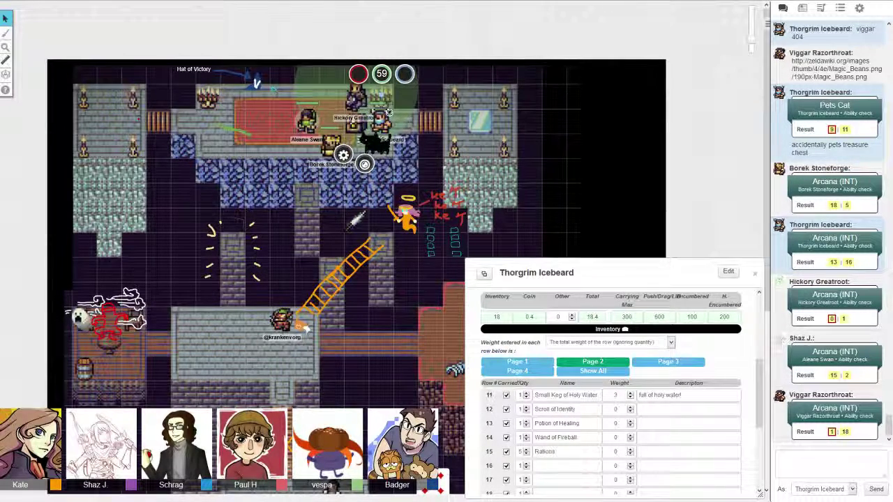
scroll(611, 390, down, 1)
scroll(611, 390, up, 1)
click(564, 466)
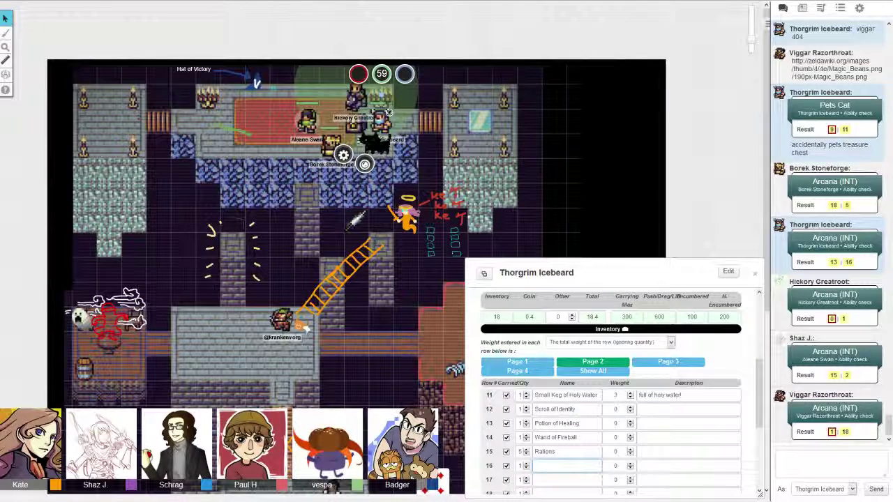
text(Potion of)
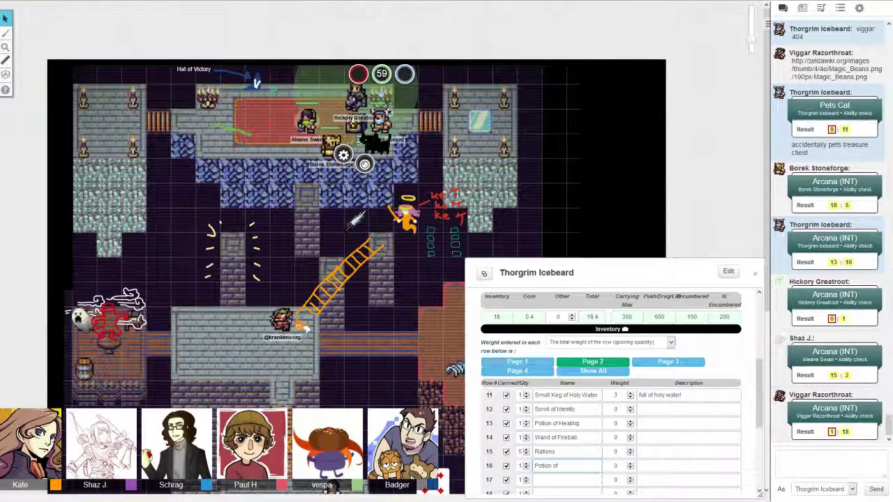
text( Size Change)
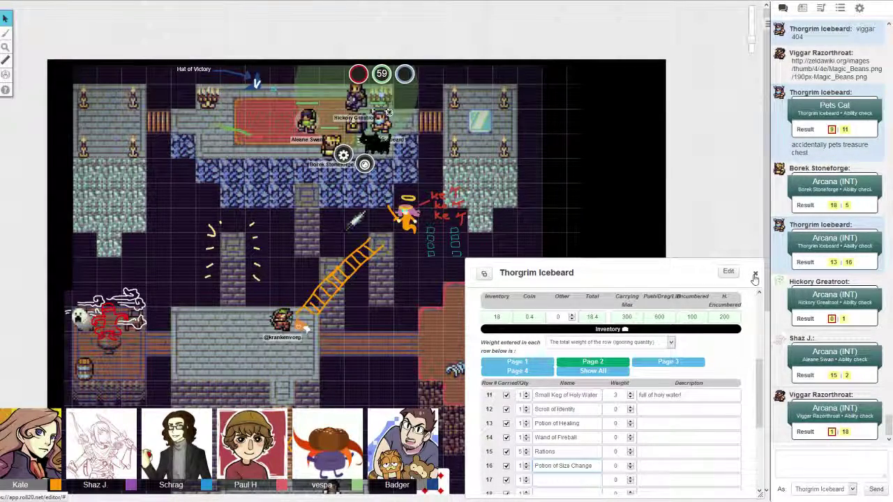
scroll(671, 455, down, 3)
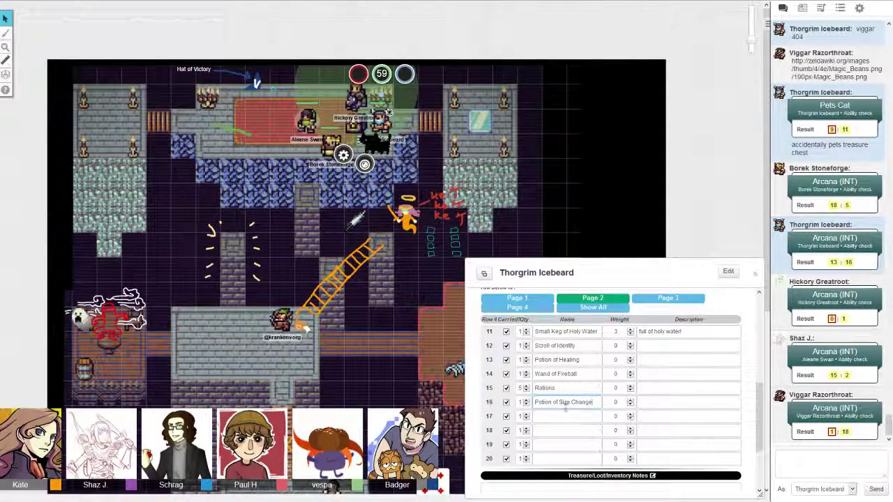
scroll(570, 385, up, 1)
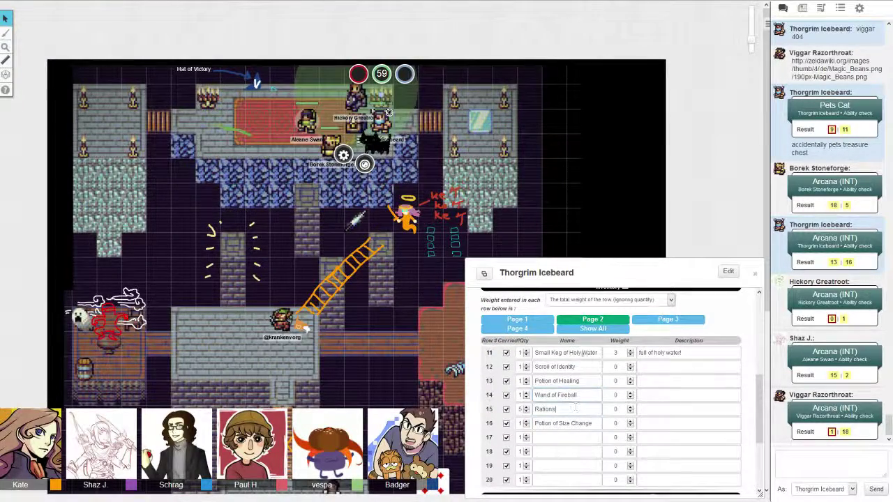
click(582, 353)
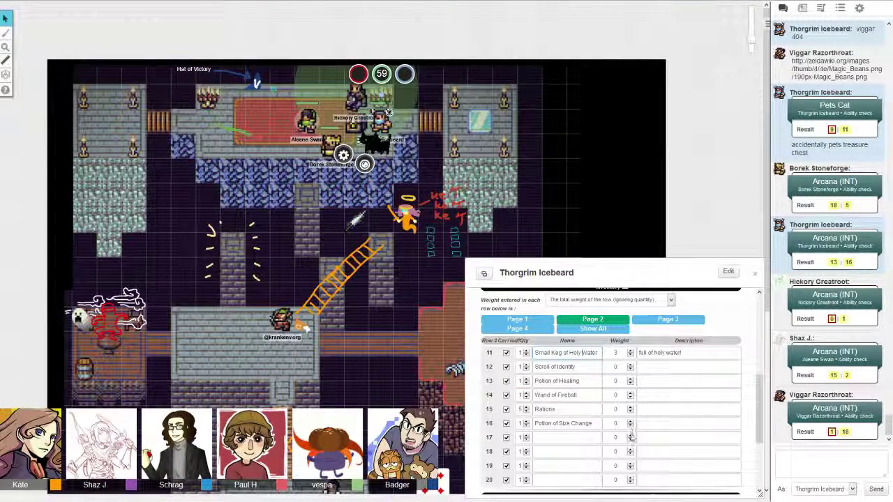
drag(593, 423, 523, 423)
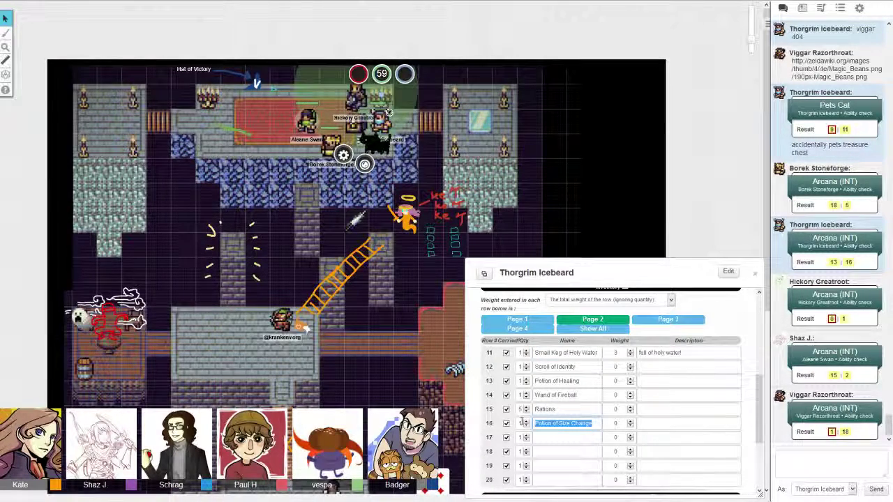
key(BackSpace)
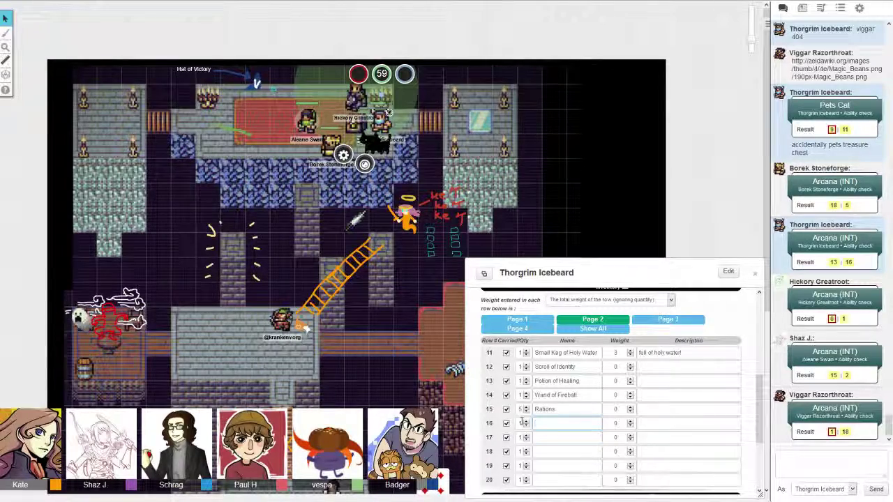
scroll(560, 396, up, 1)
scroll(560, 348, up, 2)
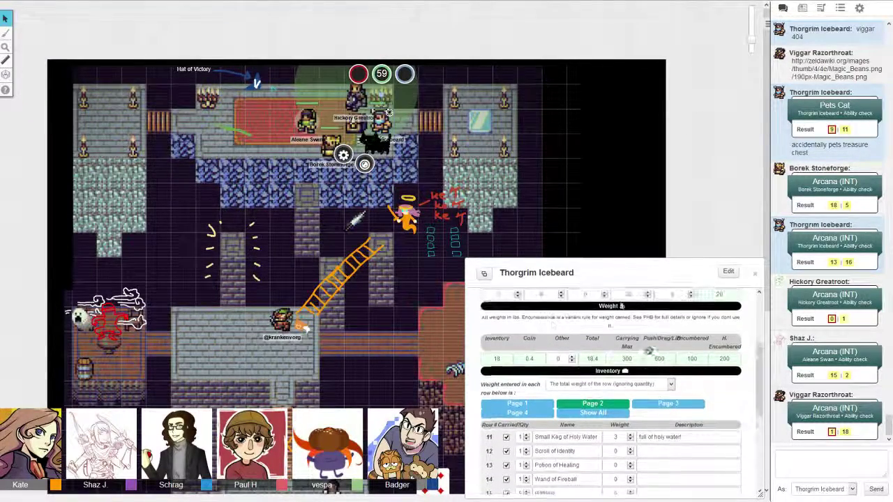
scroll(560, 316, up, 2)
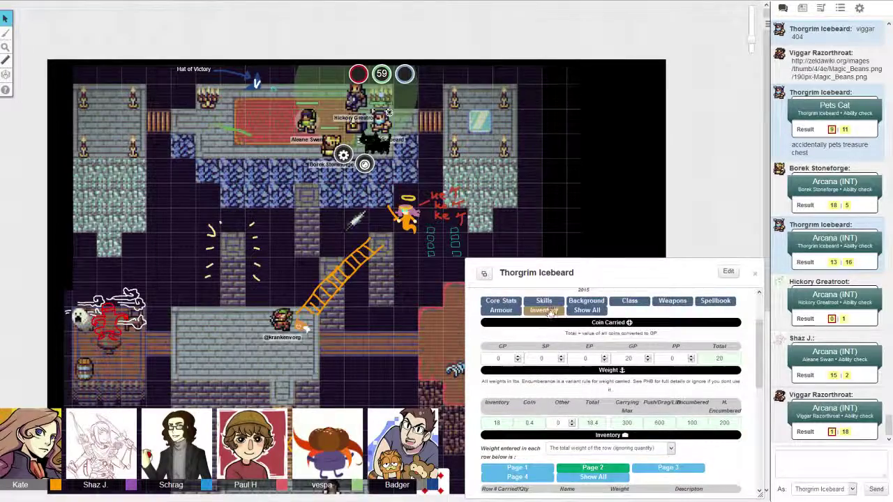
Step: Roll Thorgrim's Insight (WIS) check (17, 17) and a Persuasion check from his skills into chat
click(549, 312)
scroll(614, 391, down, 3)
scroll(655, 429, down, 3)
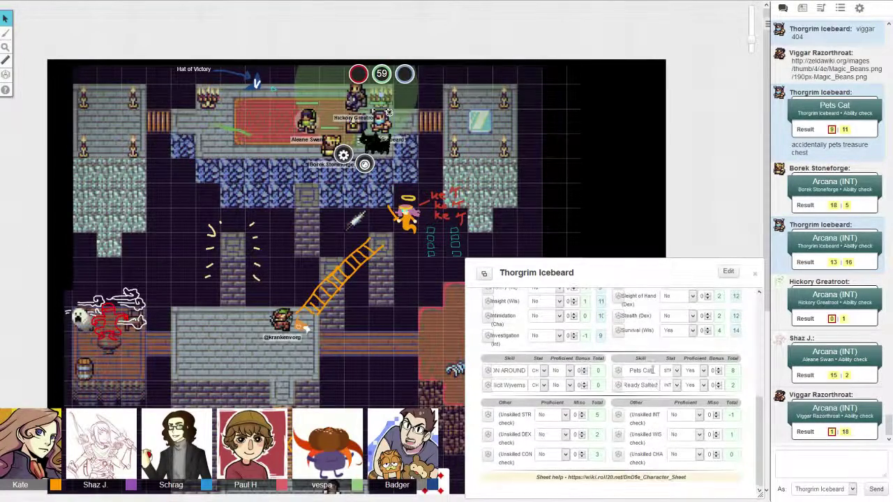
double_click(640, 370)
scroll(509, 377, up, 2)
click(488, 343)
click(489, 353)
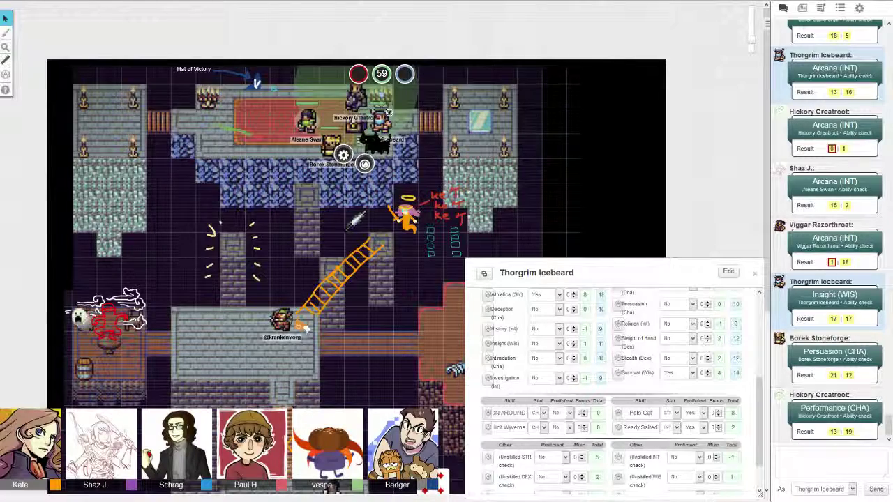
Step: Send the chat message 'viggar smells like human feet'
click(790, 455)
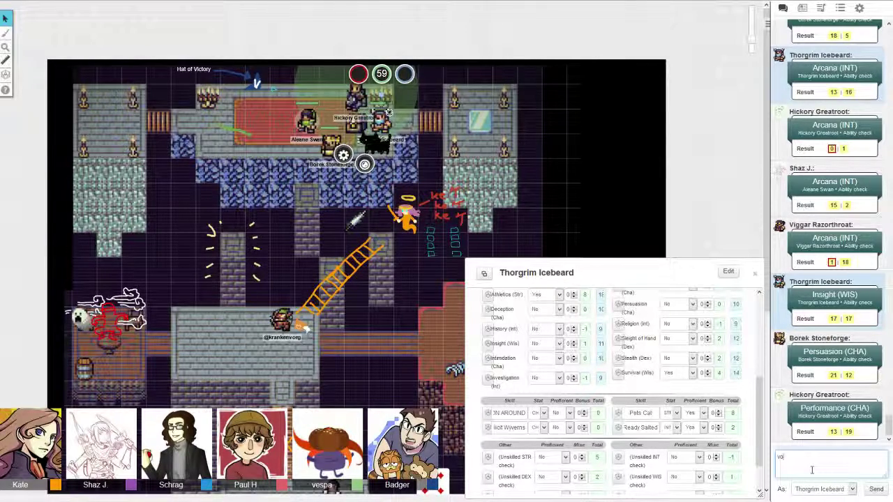
text(ggar smells l)
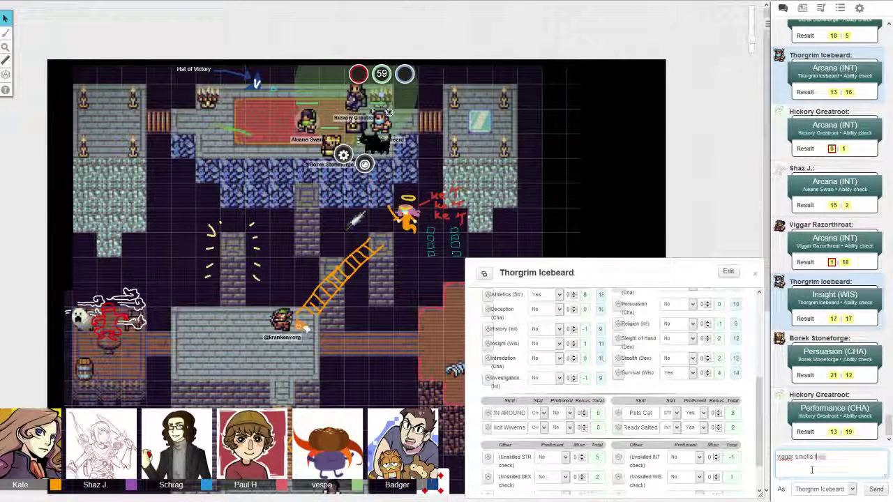
text(ike human feet)
key(Return)
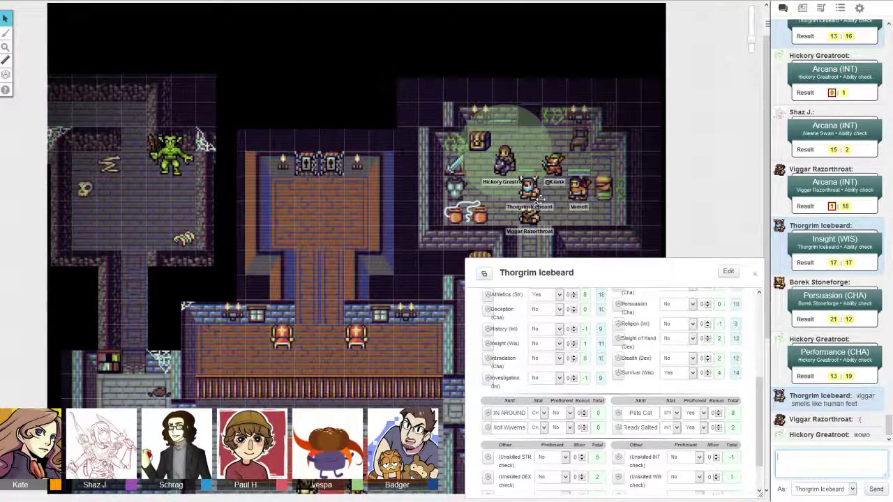
Step: Place Thorgrim Icebeard's token next to Viggar in the central room
drag(754, 35, 754, 45)
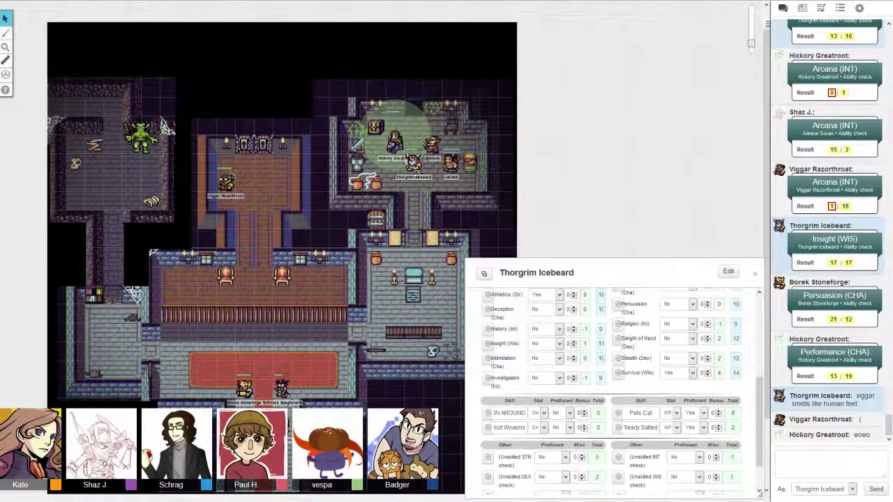
click(415, 167)
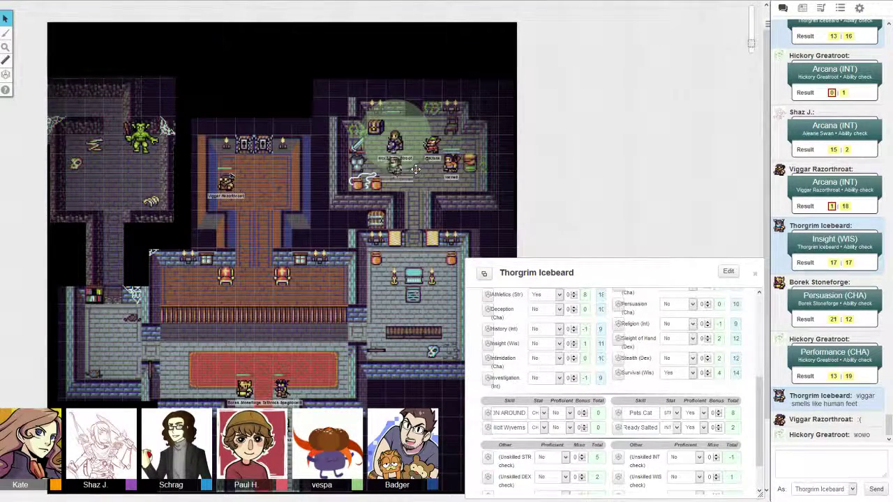
drag(415, 168, 244, 182)
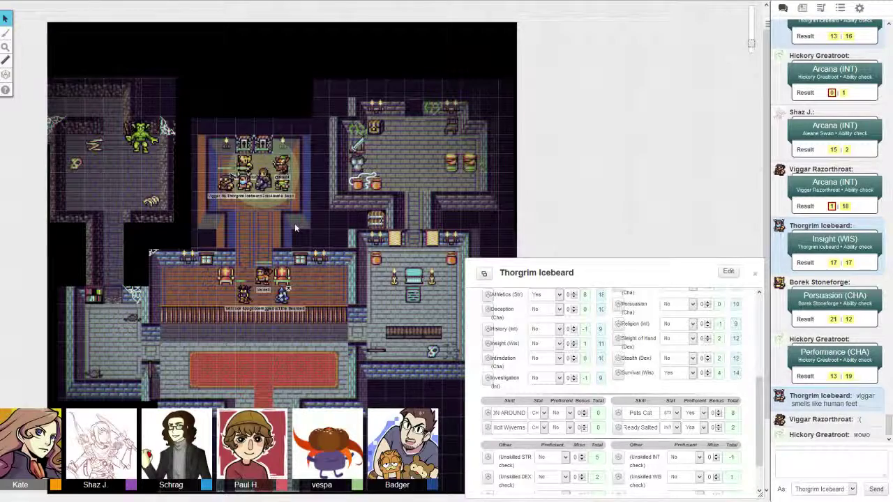
scroll(614, 383, up, 1)
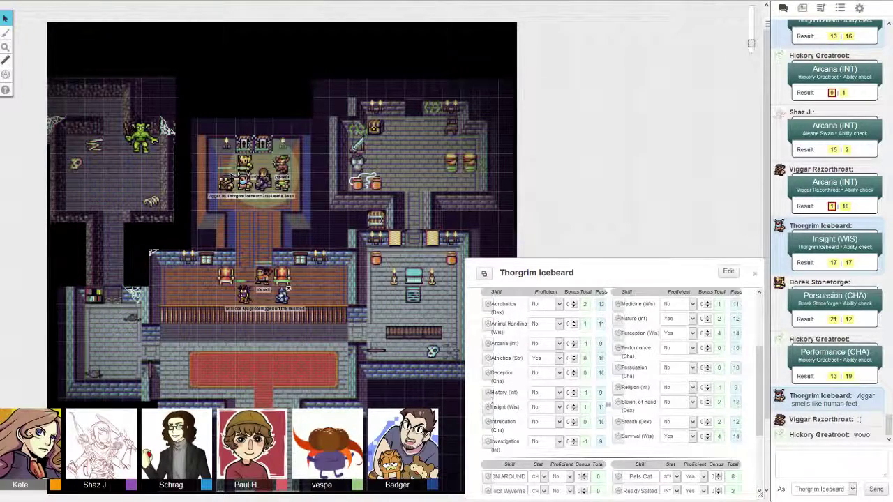
scroll(614, 383, down, 2)
Step: Rename the Pets Cat skill to 'Pass Wind in Light of Final Battle' and roll it (12, 27)
double_click(640, 392)
text(Pas)
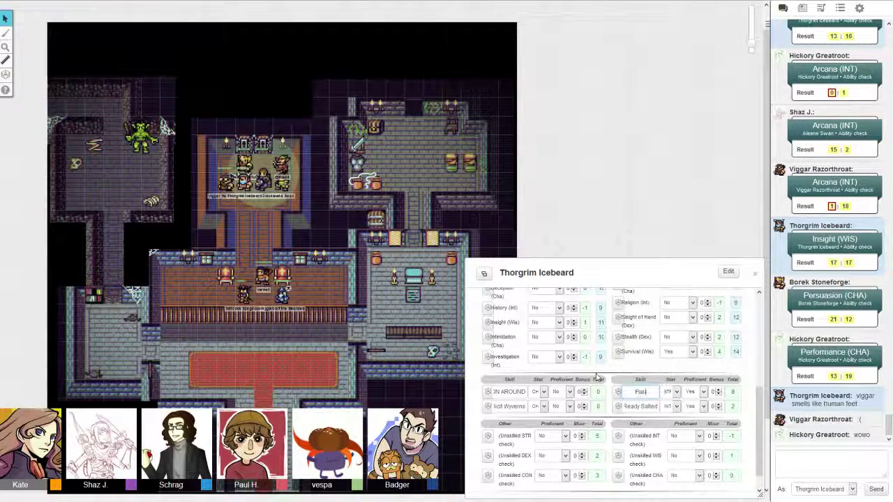
text(wi)
key(BackSpace)
key(BackSpace)
text(ive insight)
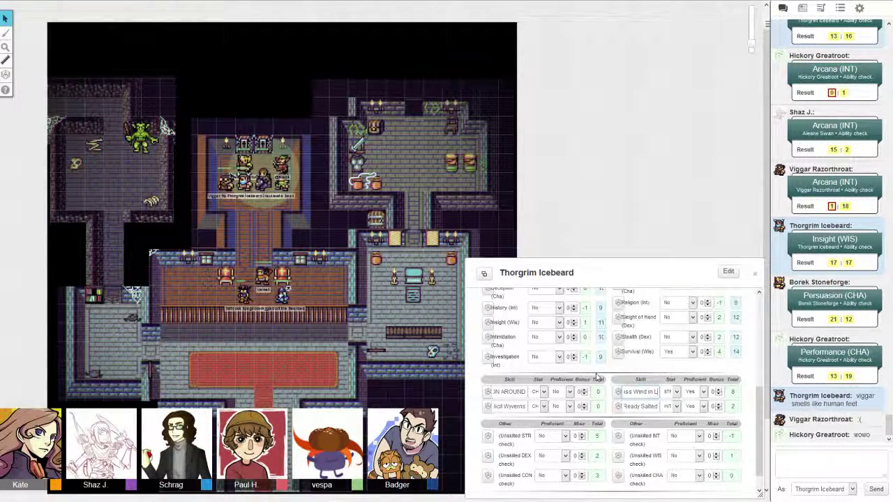
text( of Final Battle)
click(618, 391)
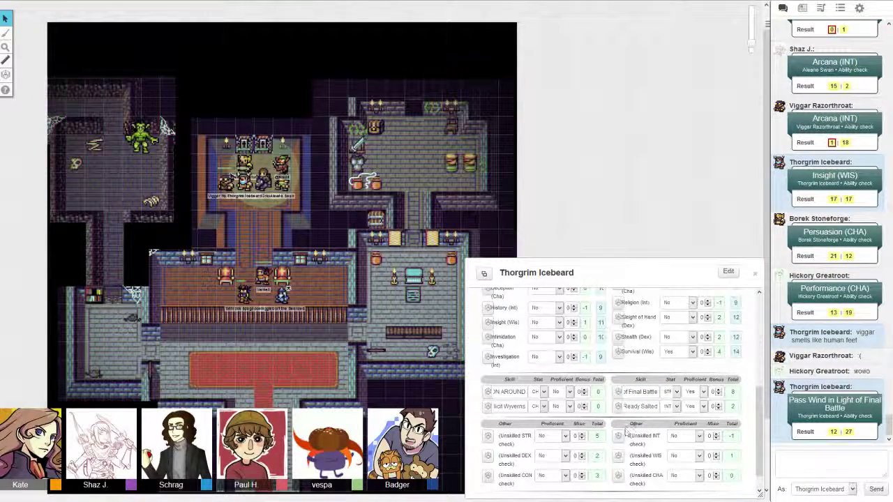